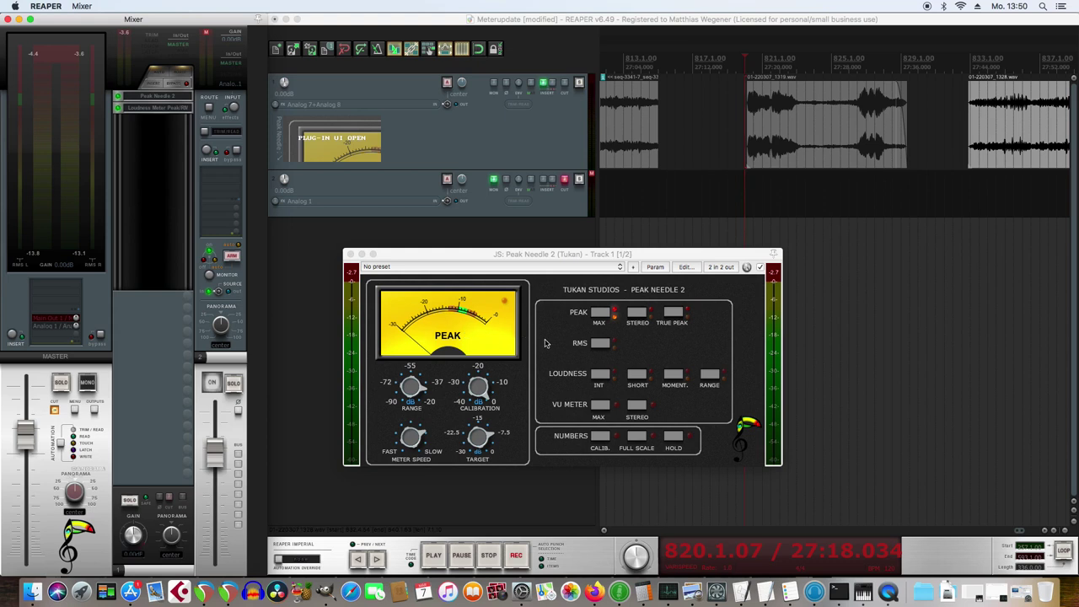
# - Play the audio through the peak needle meter and try out its range and calibration settings
pyautogui.press('space')
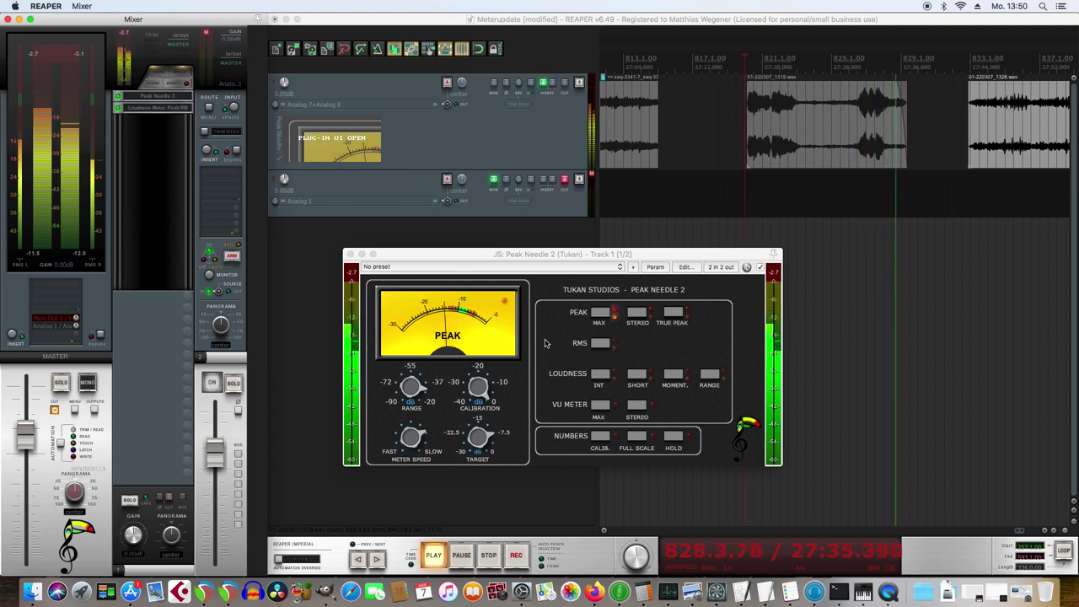
pyautogui.press('space')
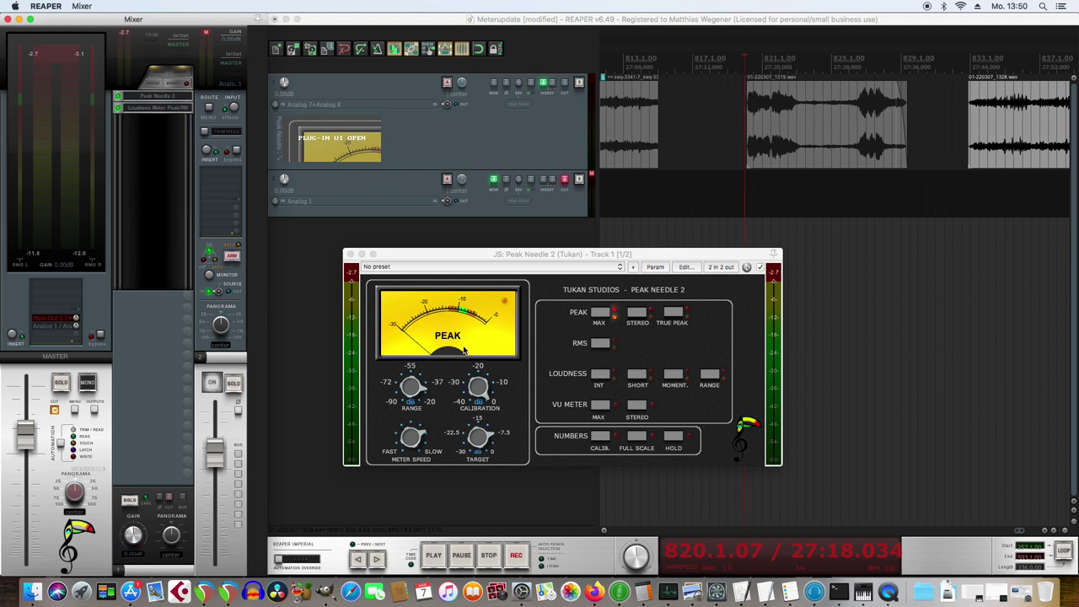
pyautogui.click(413, 387)
pyautogui.moveTo(413, 388); pyautogui.dragTo(480, 403)
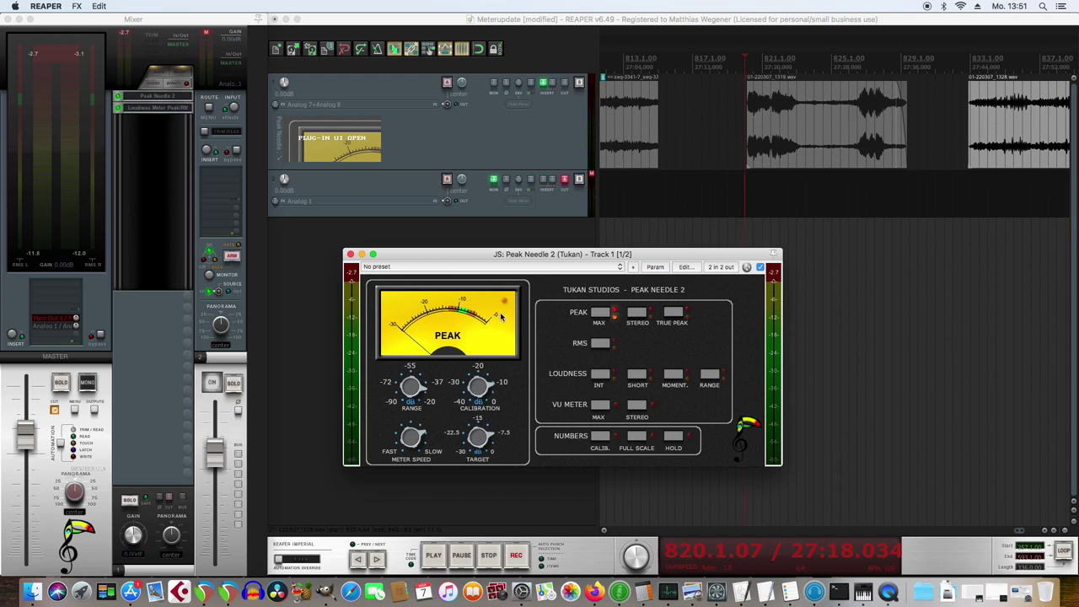
pyautogui.moveTo(488, 386); pyautogui.dragTo(488, 439)
pyautogui.doubleClick(479, 394)
pyautogui.moveTo(479, 394); pyautogui.dragTo(483, 319)
# - Adjust the needle's meter speed with the audio playing, and move the target marker close to 0 dB
pyautogui.press('space')
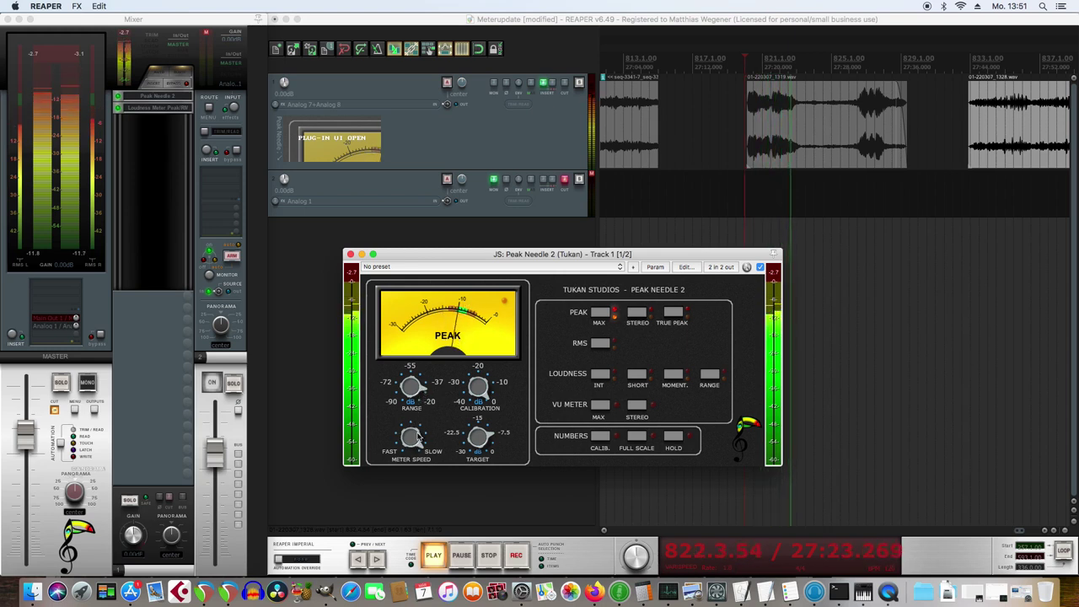
pyautogui.press('space')
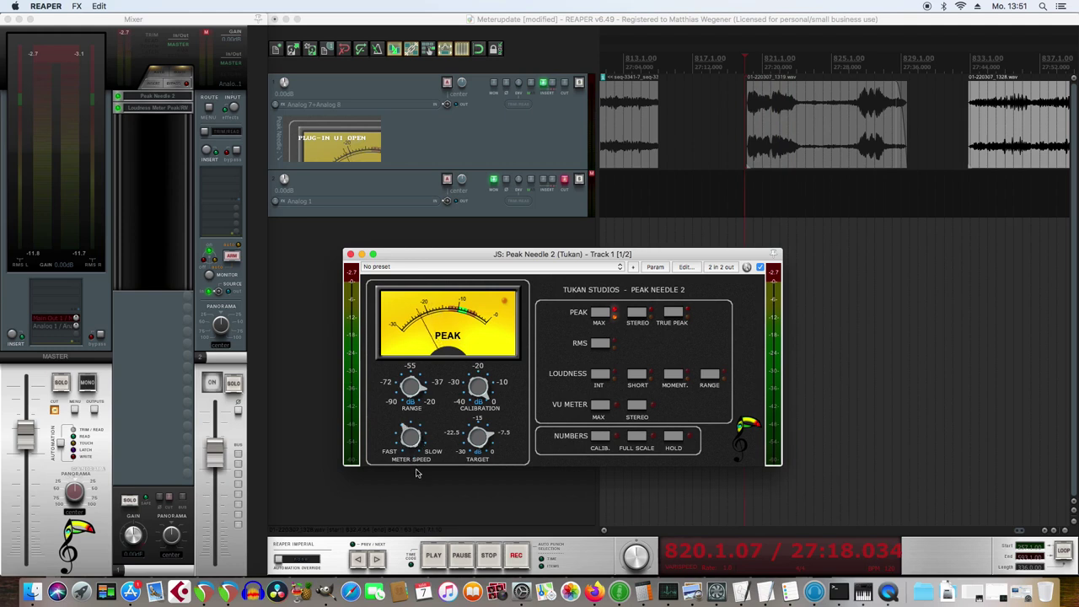
pyautogui.moveTo(418, 465); pyautogui.dragTo(414, 455)
pyautogui.moveTo(478, 442)
pyautogui.mouseDown()
pyautogui.moveTo(482, 467)
pyautogui.moveTo(489, 428)
pyautogui.mouseUp()
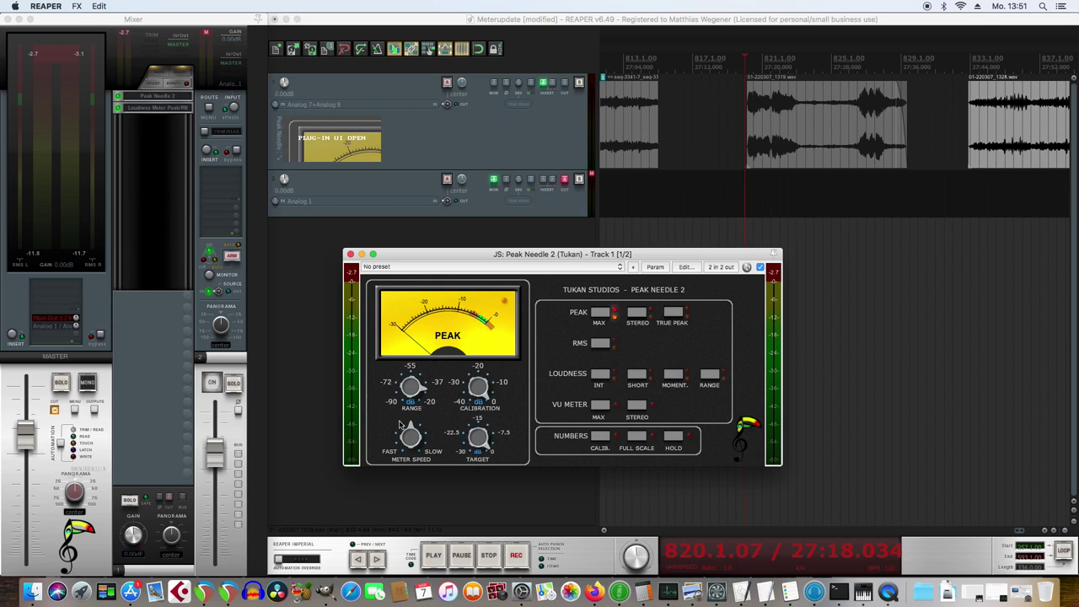
# - Audition the stereo peak mode with the audio, and enable True Peak together with Max peak metering
pyautogui.click(636, 314)
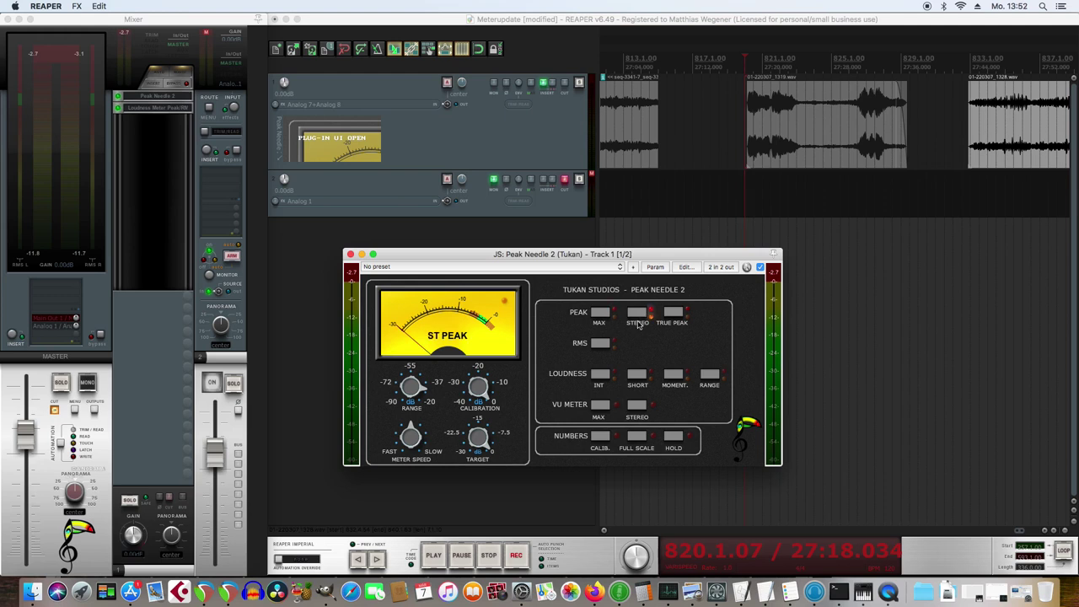
pyautogui.press('space')
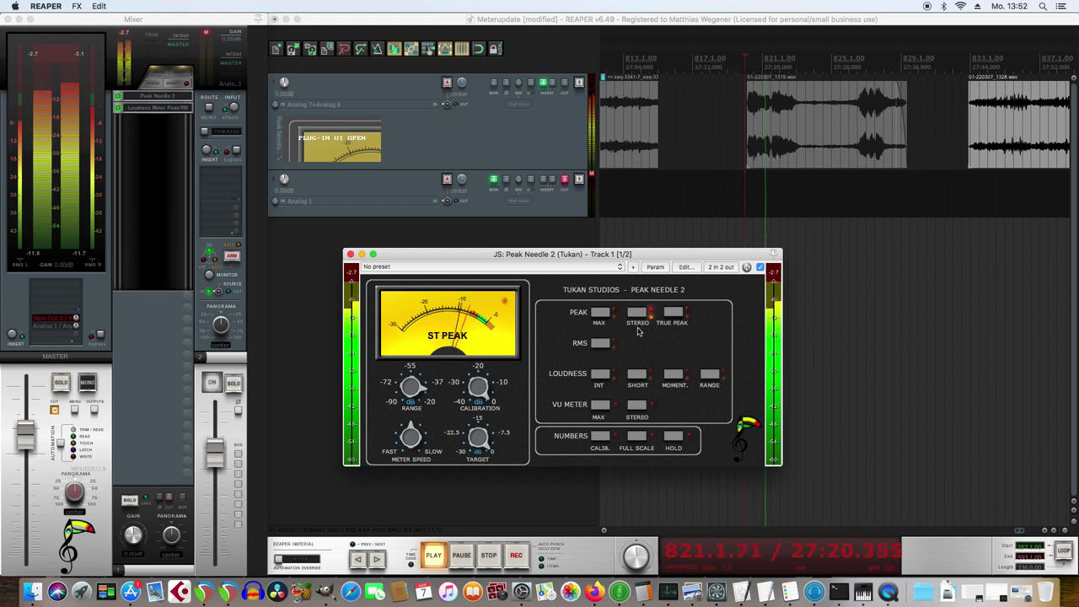
pyautogui.press('space')
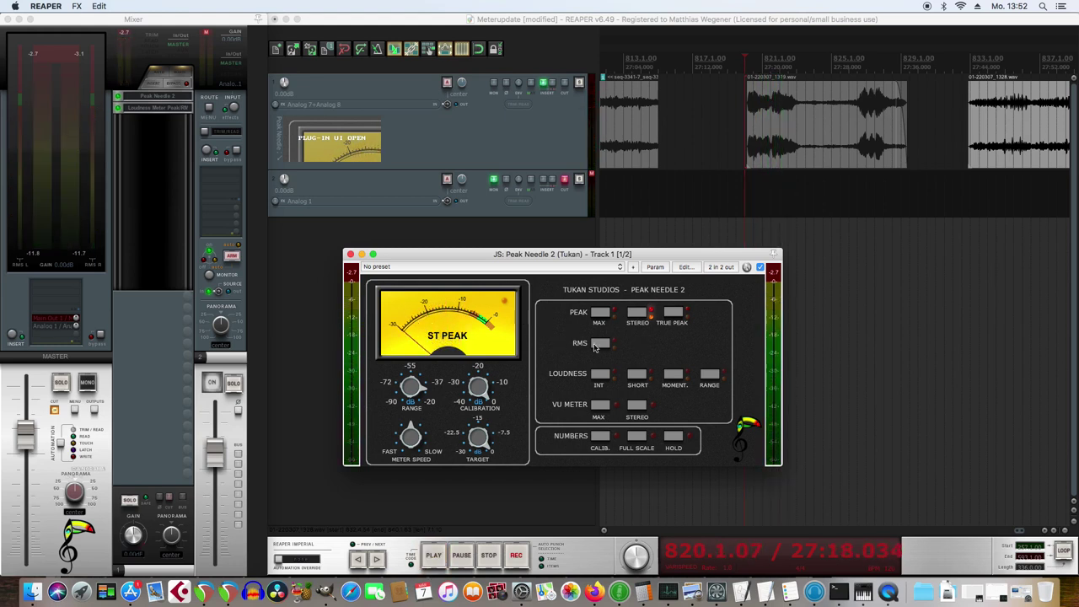
pyautogui.click(673, 315)
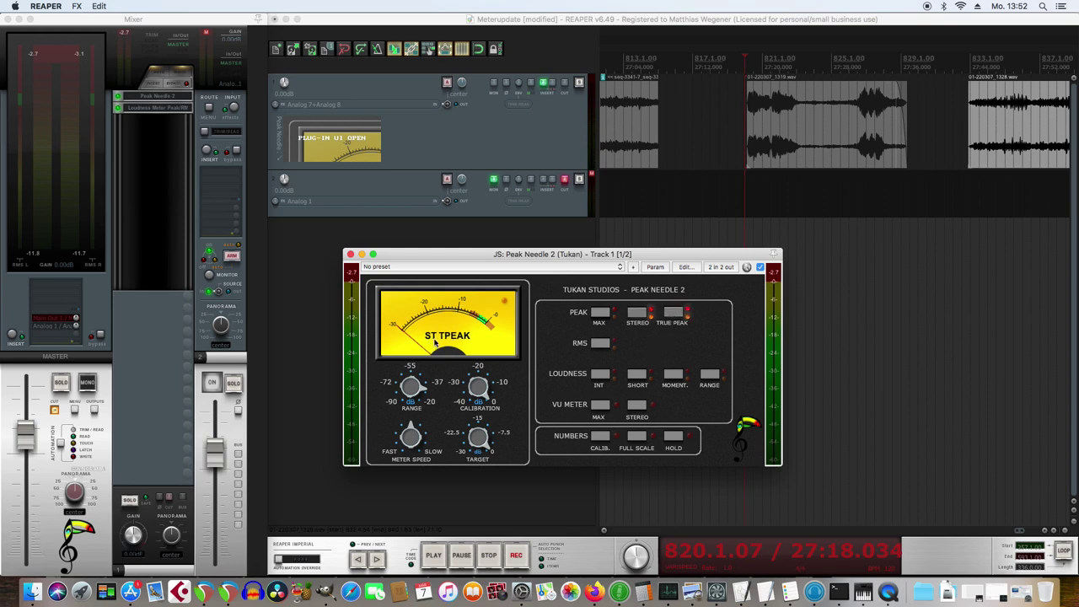
pyautogui.click(600, 314)
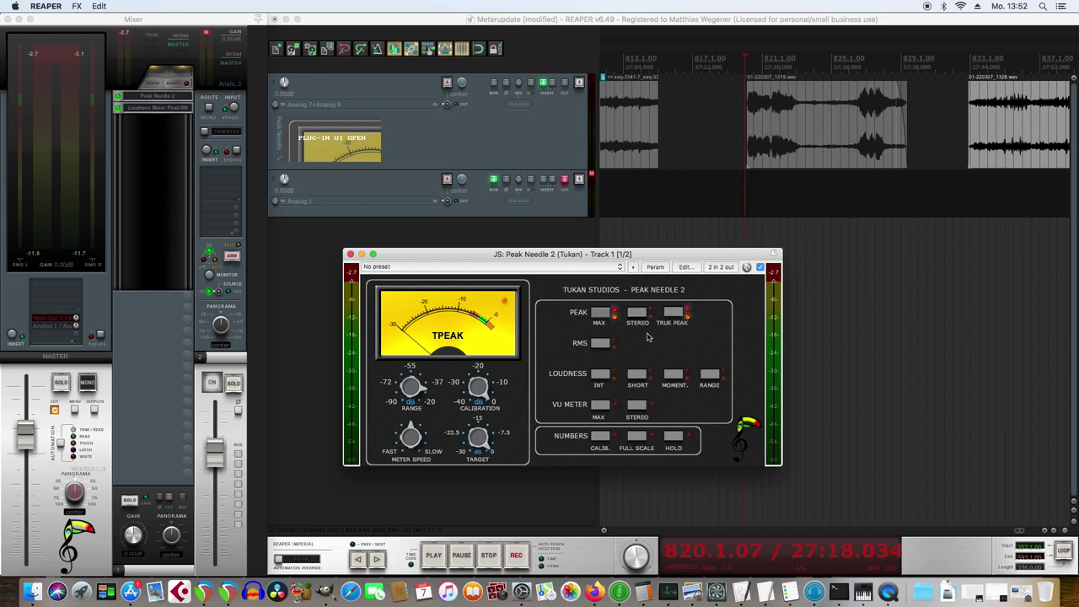
# - Switch the needle to RMS metering and audition it with the audio
pyautogui.click(600, 344)
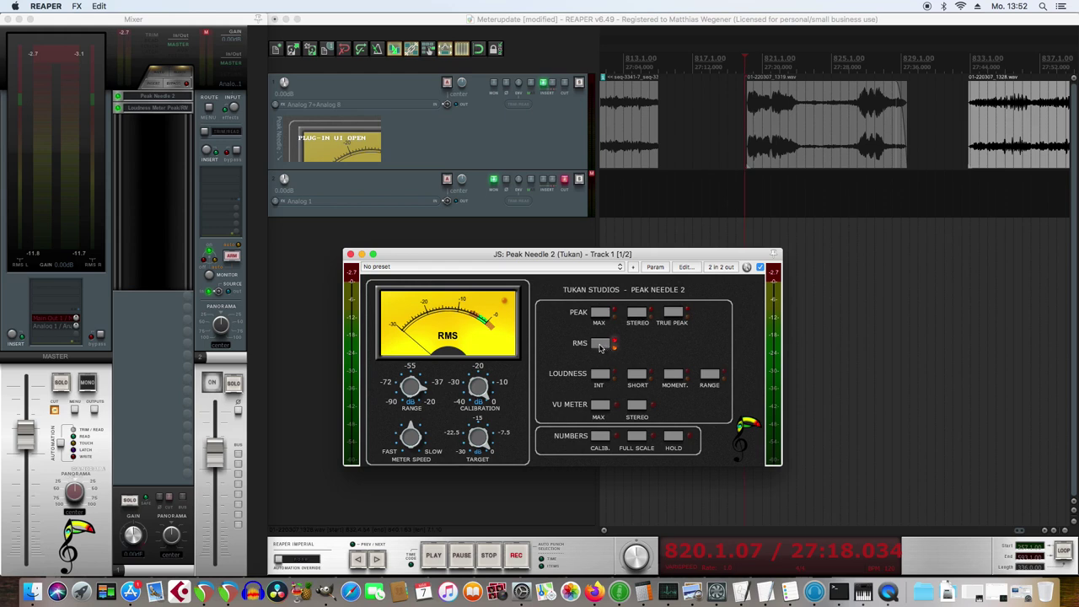
pyautogui.press('space')
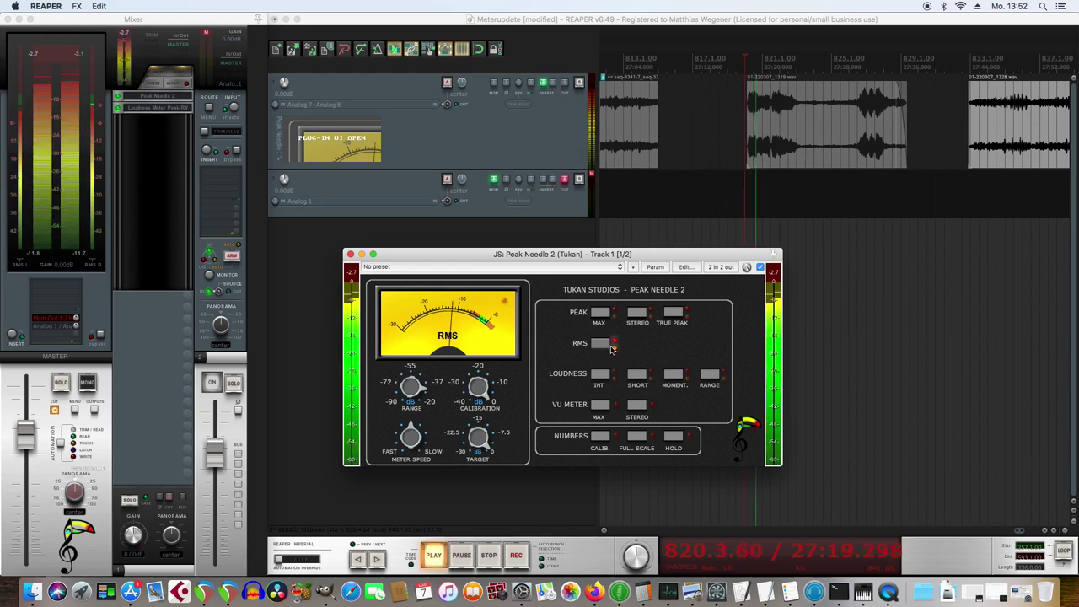
pyautogui.press('space')
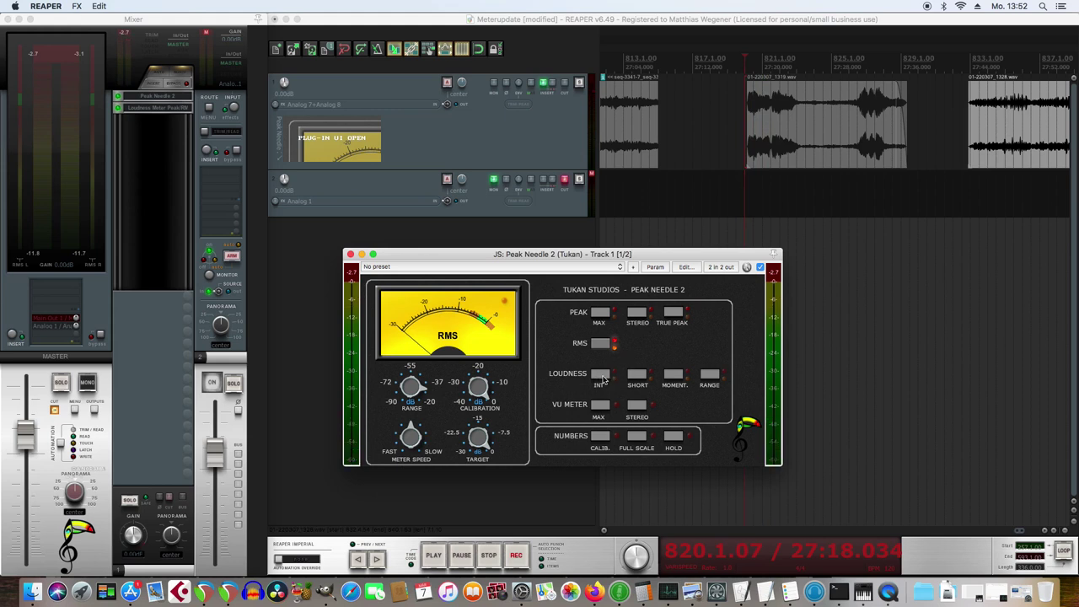
# - View the integrated, short-term, momentary and range loudness modes, returning to the integrated one
pyautogui.click(600, 374)
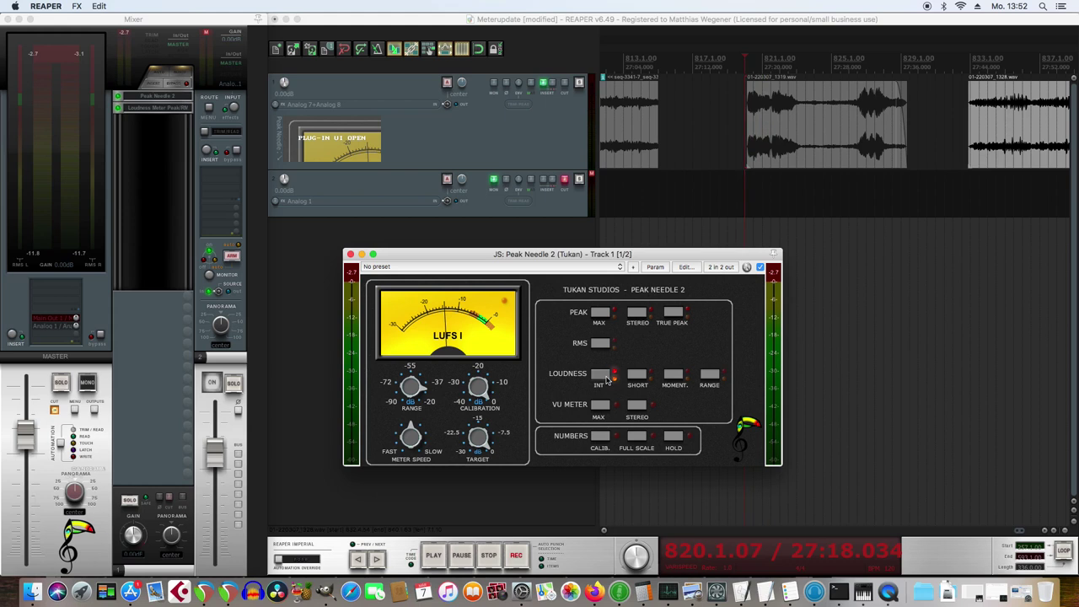
pyautogui.click(638, 379)
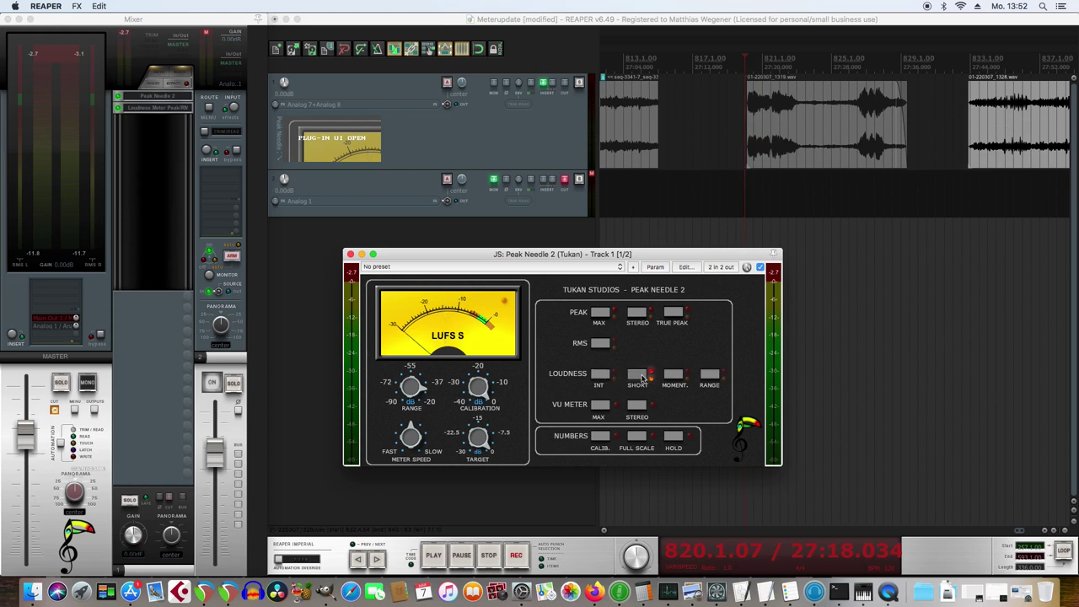
pyautogui.click(672, 377)
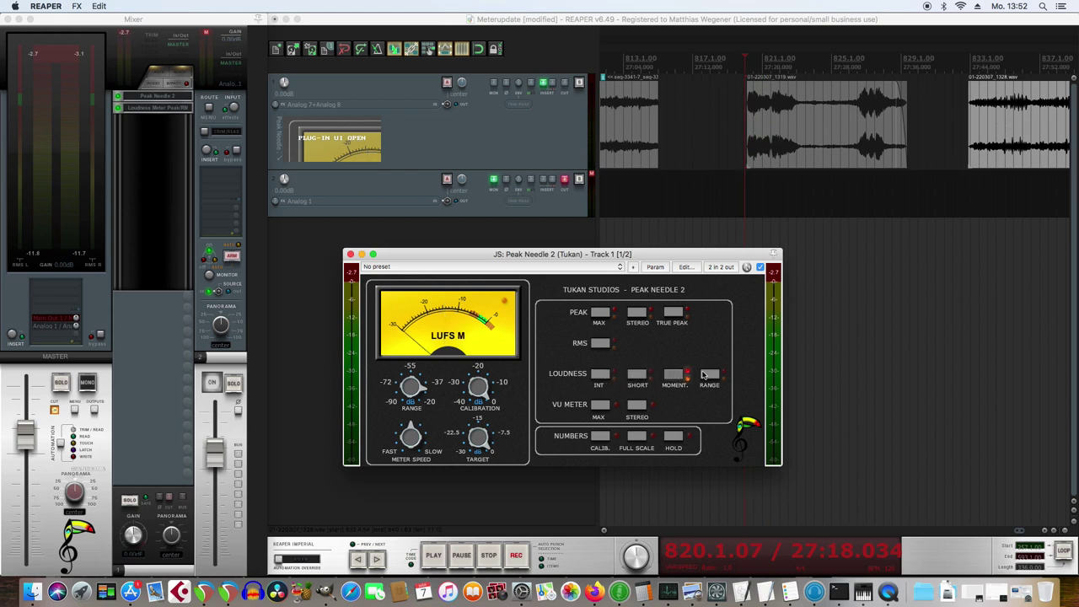
pyautogui.click(707, 376)
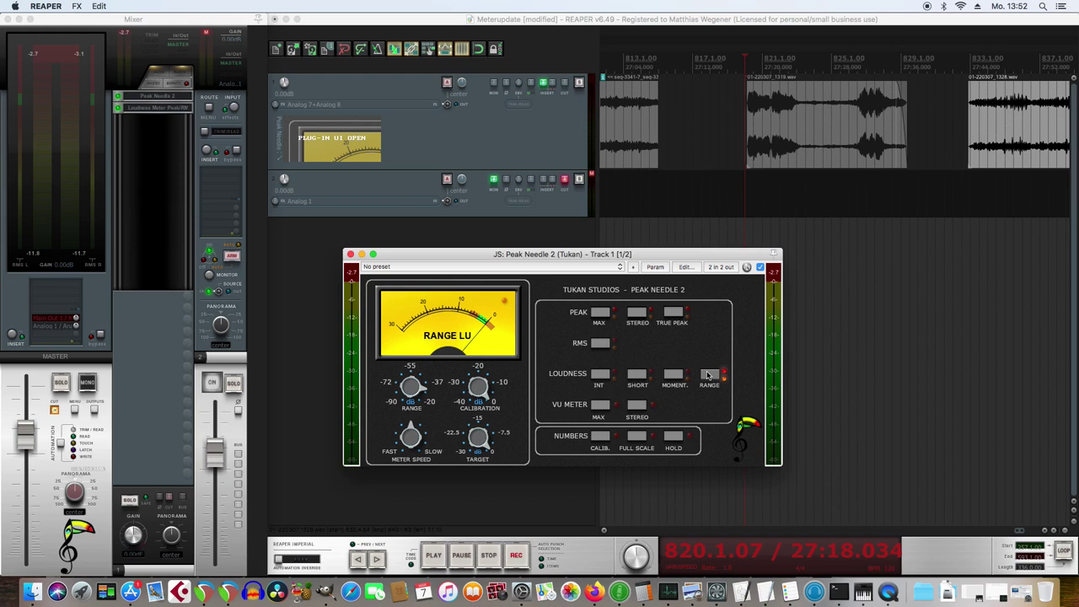
pyautogui.click(606, 376)
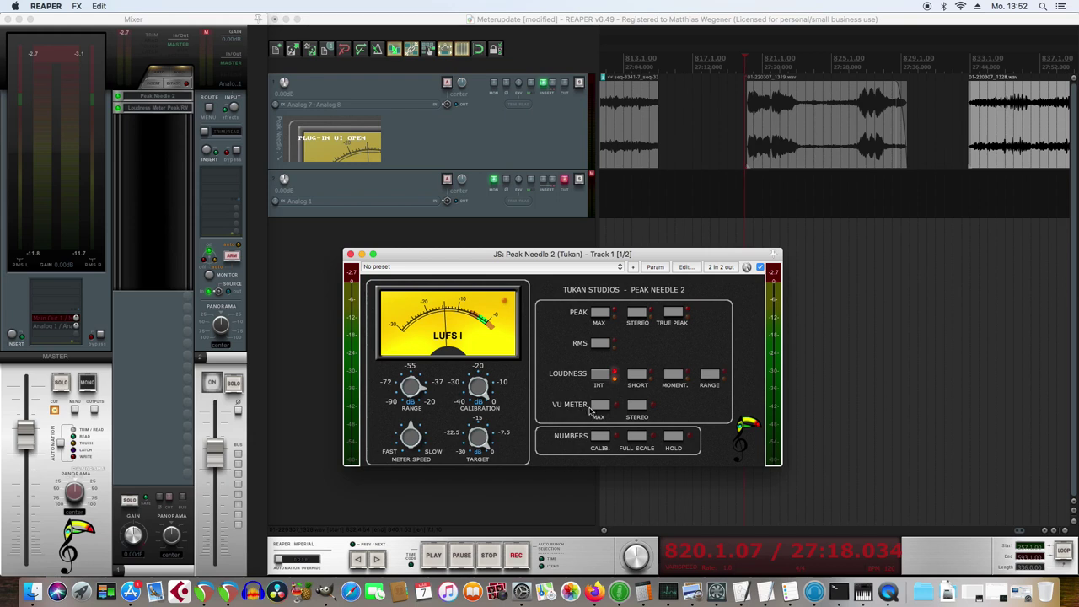
# - Switch to VU metering with the calibration at about -7.2 dB, and audition the stereo VU mode with the audio
pyautogui.click(597, 408)
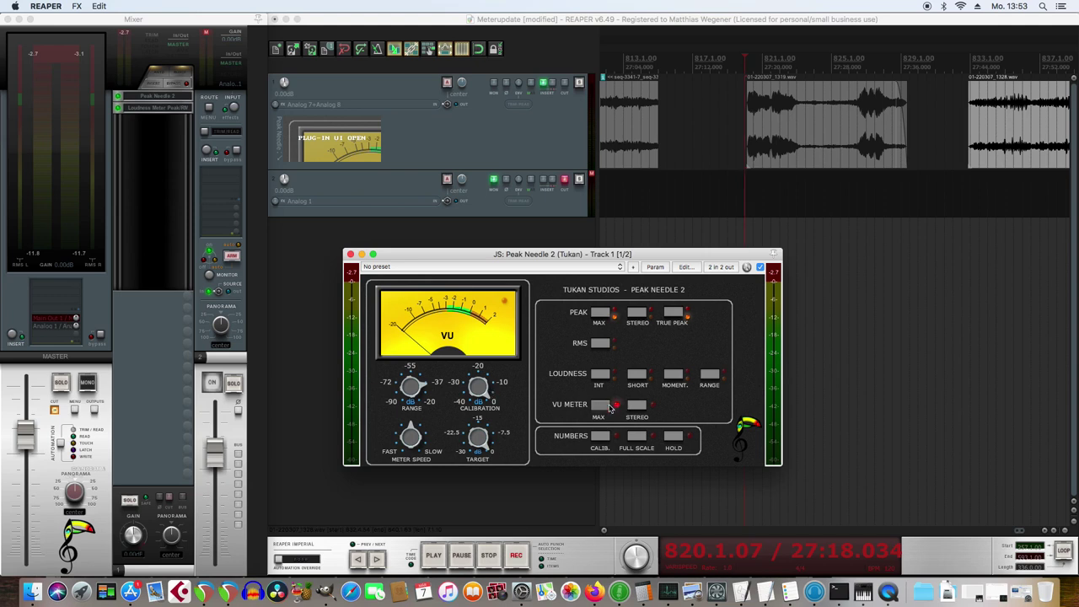
pyautogui.moveTo(484, 411)
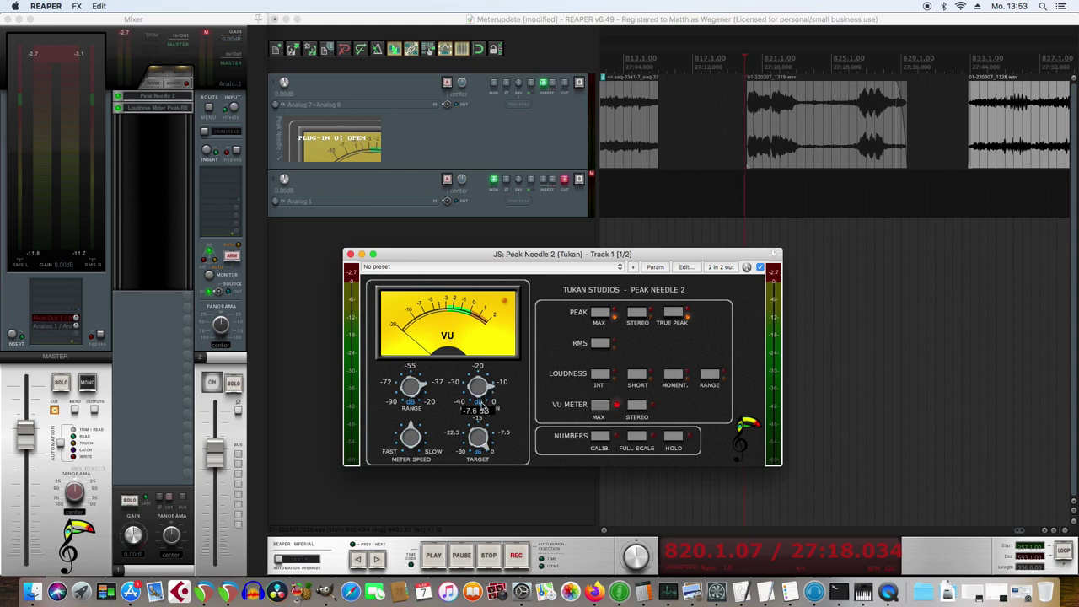
pyautogui.click(637, 407)
pyautogui.press('space')
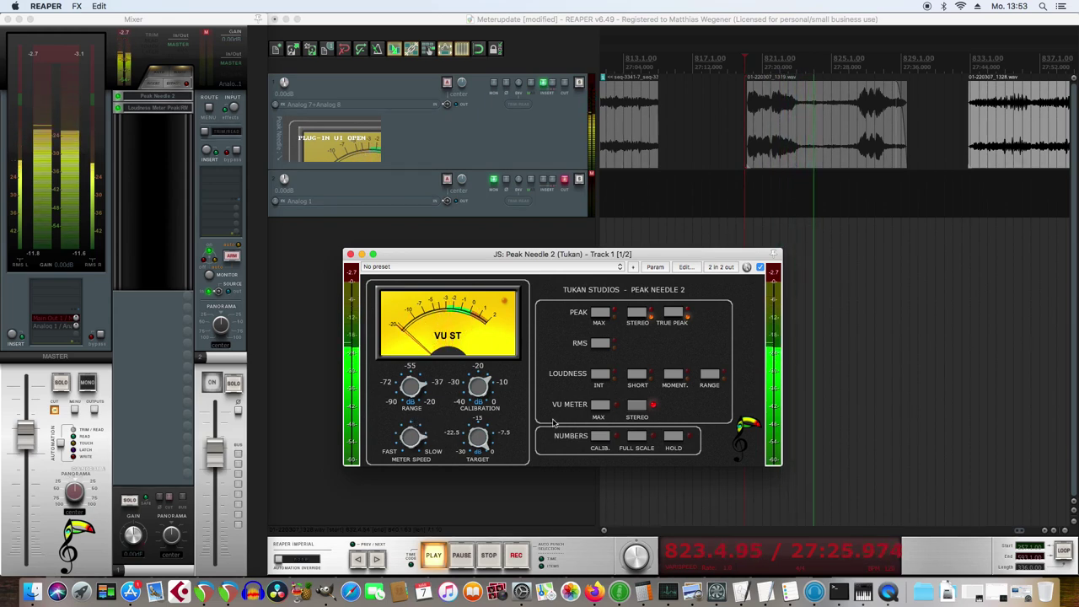
pyautogui.press('space')
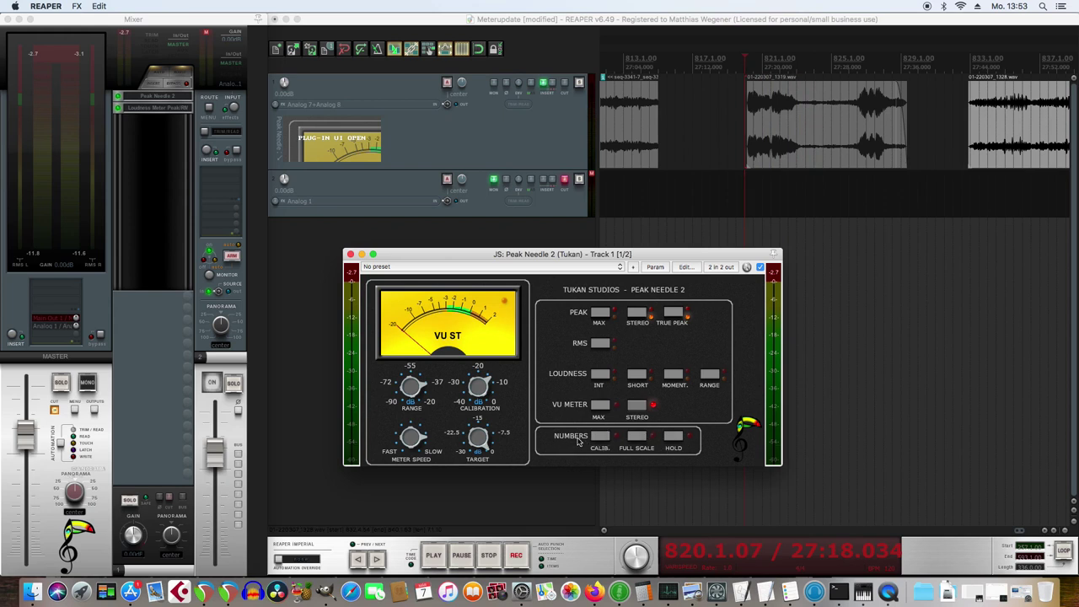
# - Show full-scale numbers on the stereo VU meter and watch them while the audio plays
pyautogui.click(637, 436)
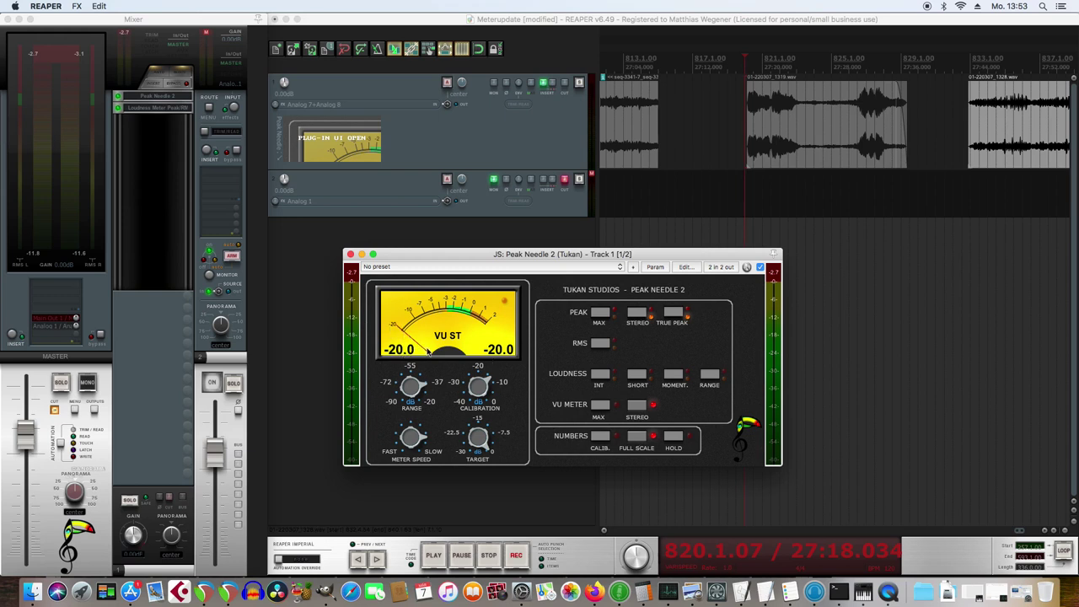
pyautogui.press('space')
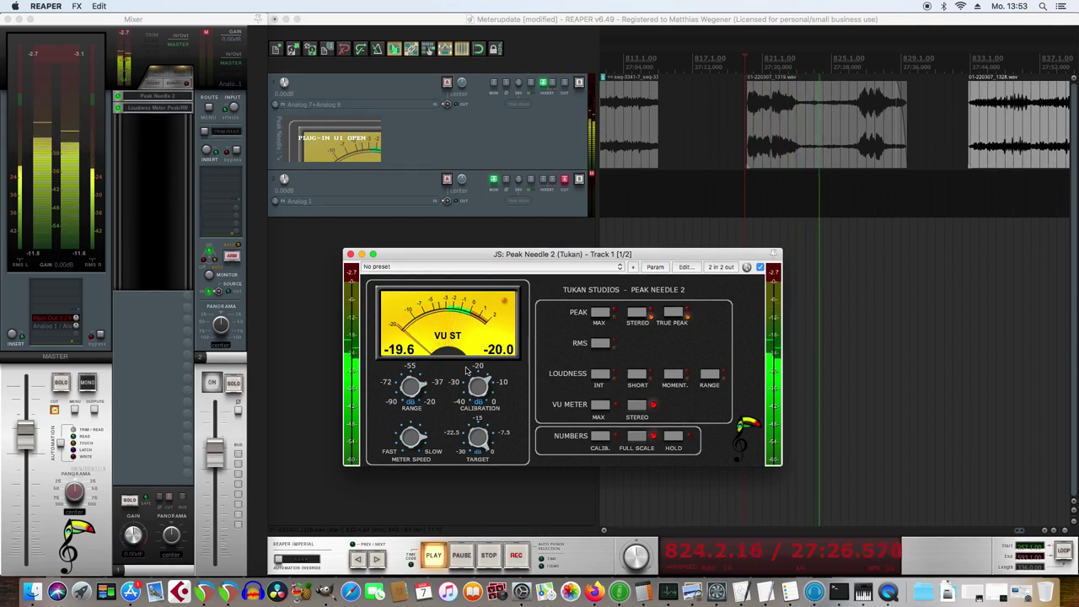
pyautogui.press('space')
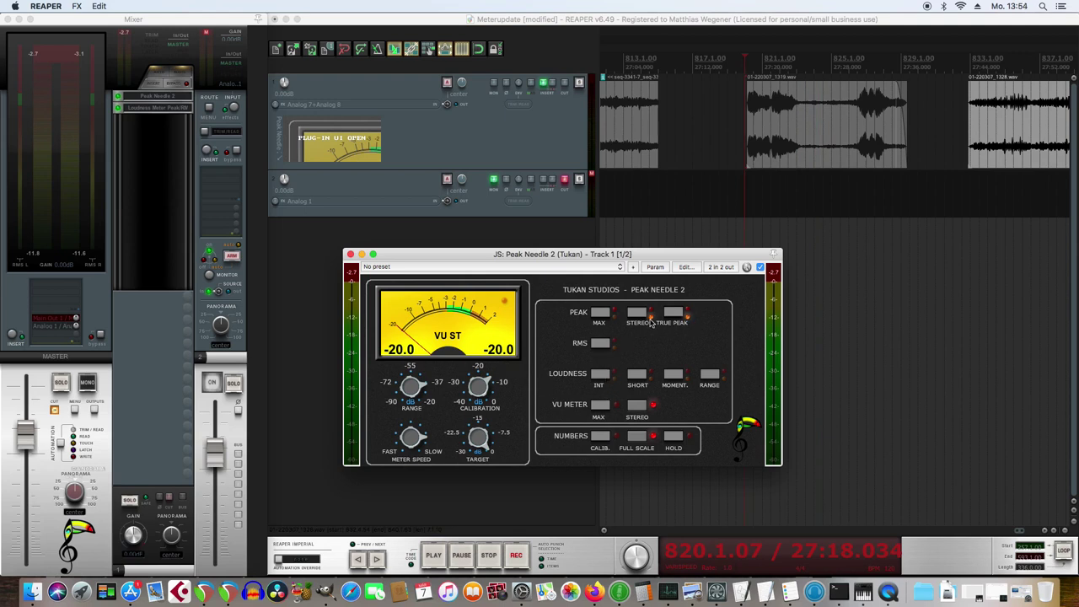
# - Compare the numeric display across the Max peak, stereo peak, RMS, True Peak and stereo VU modes
pyautogui.click(603, 316)
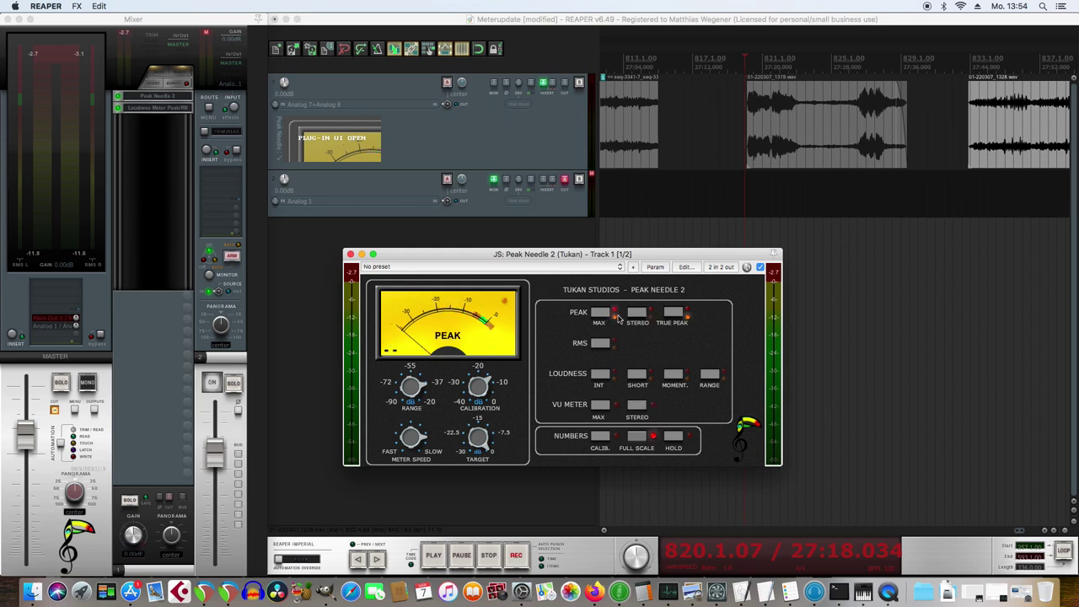
pyautogui.click(636, 314)
pyautogui.click(598, 344)
pyautogui.click(603, 316)
pyautogui.click(676, 314)
pyautogui.click(633, 408)
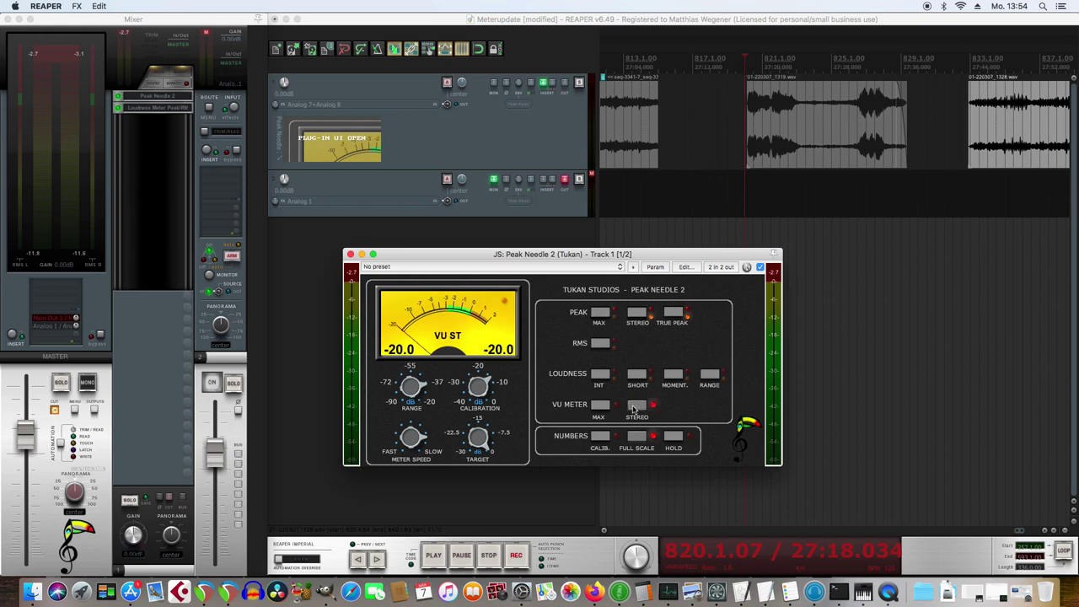
# - Switch the VU meter to Max mode and compare its calibrated and full-scale numbers, ending on calibrated
pyautogui.click(602, 410)
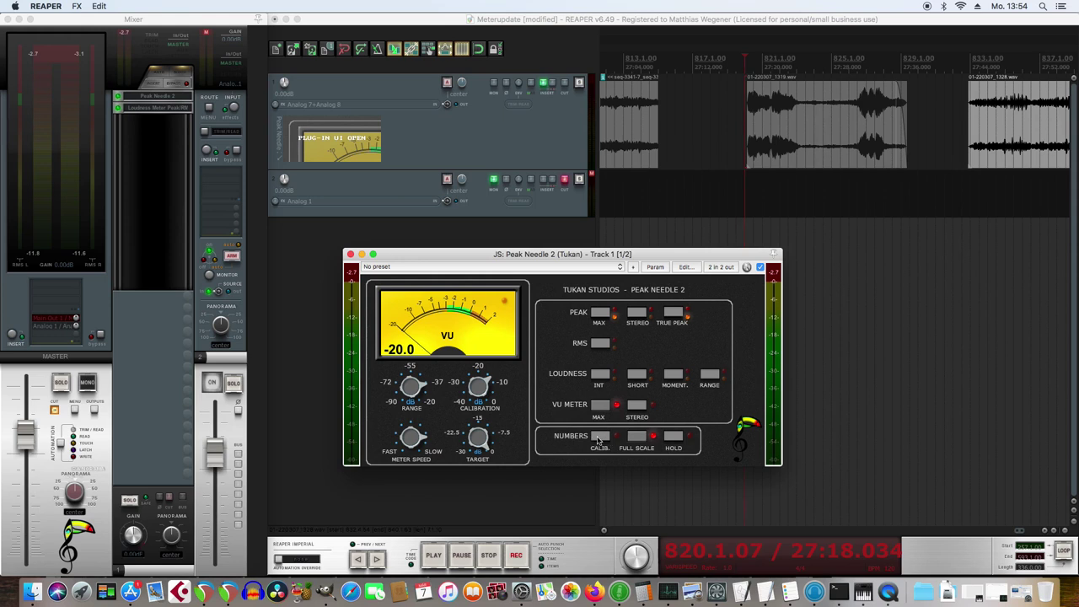
pyautogui.click(599, 437)
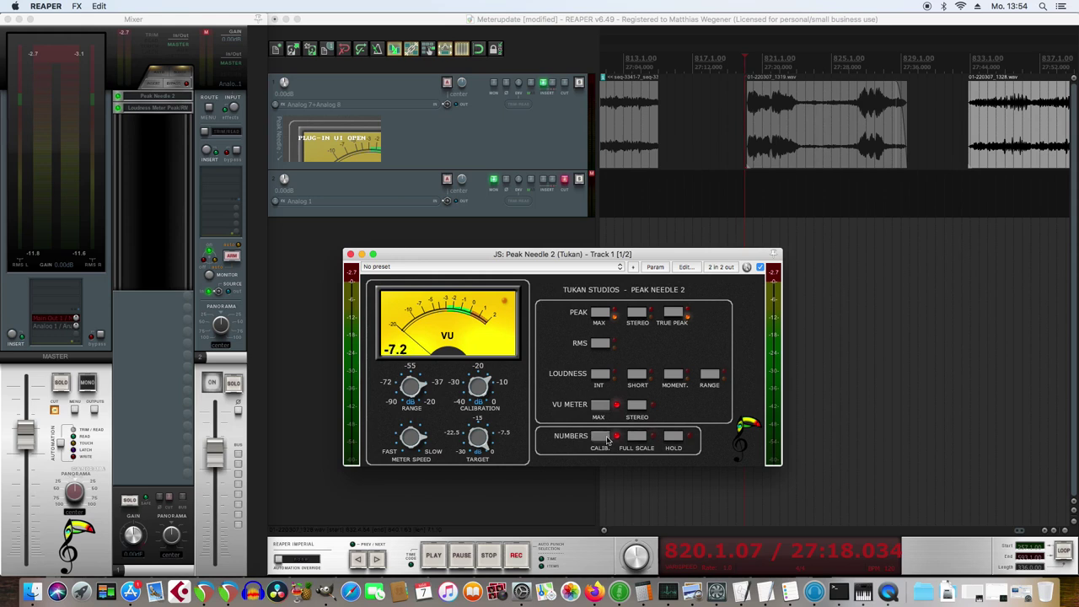
pyautogui.click(636, 438)
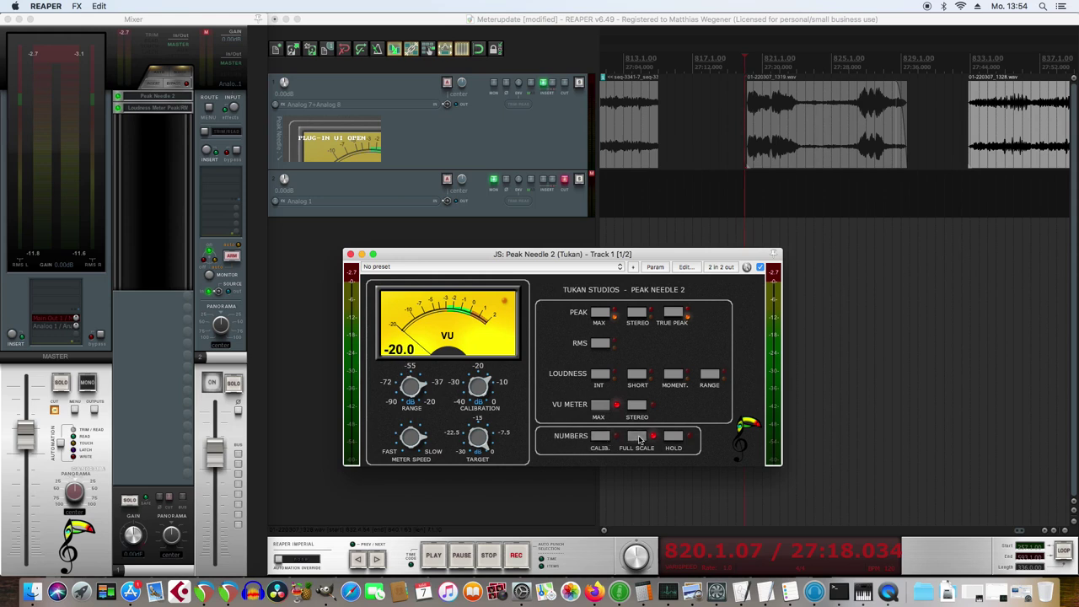
pyautogui.click(601, 438)
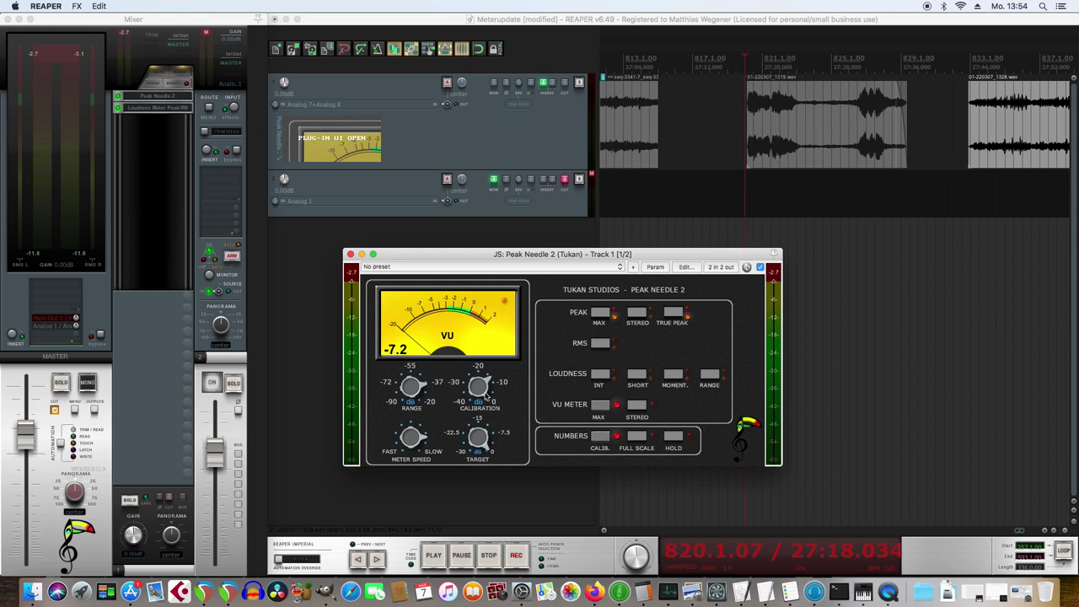
# - Set the VU calibration to -10.0 dB and compare the full-scale numbers with the calibrated ones, ending on calibrated
pyautogui.moveTo(487, 394); pyautogui.dragTo(482, 385)
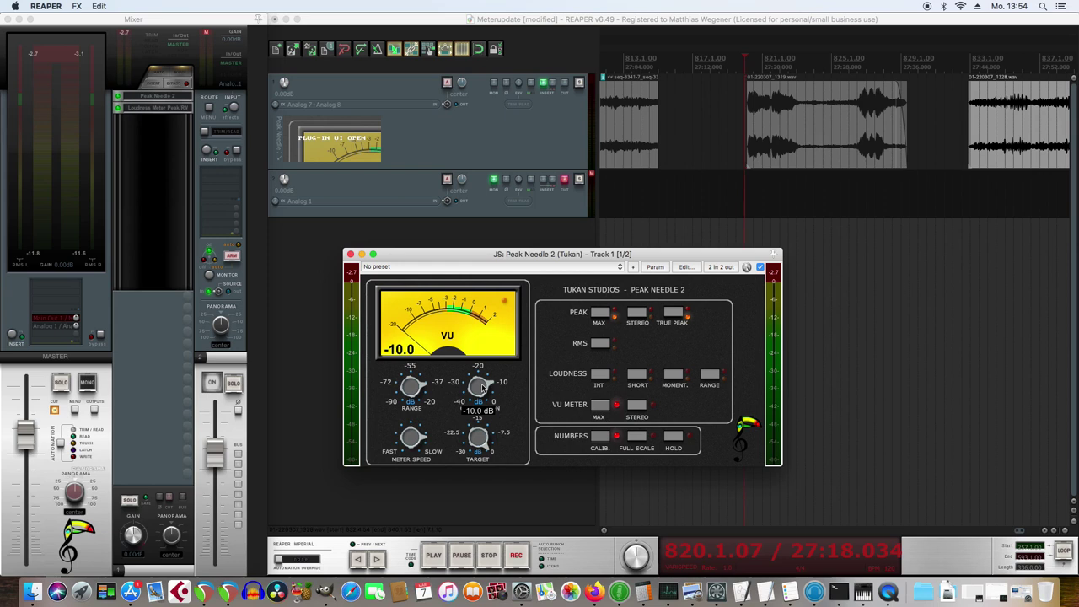
pyautogui.click(637, 437)
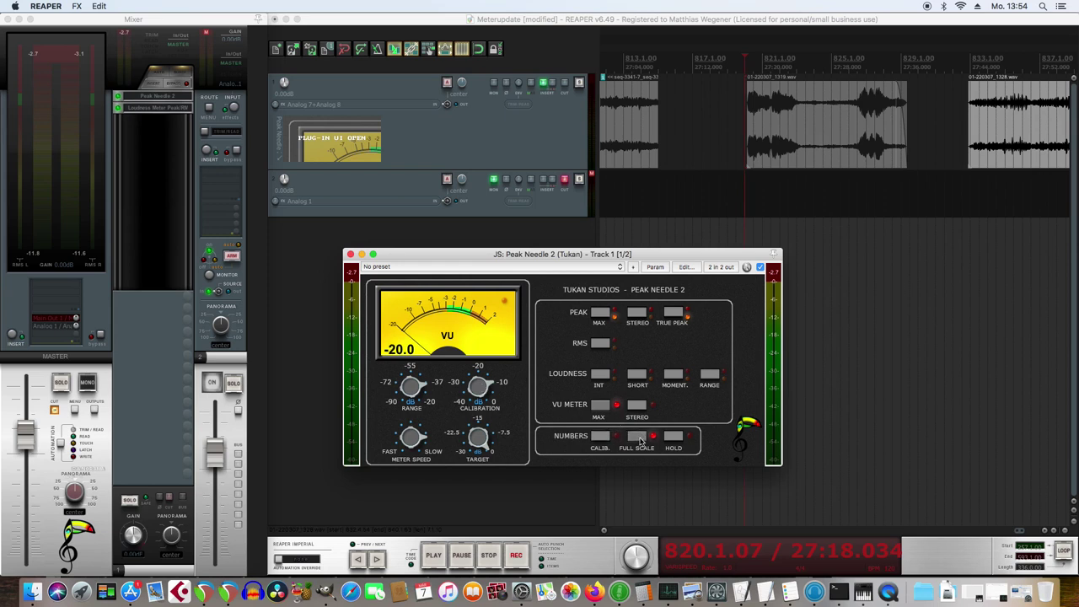
pyautogui.click(600, 436)
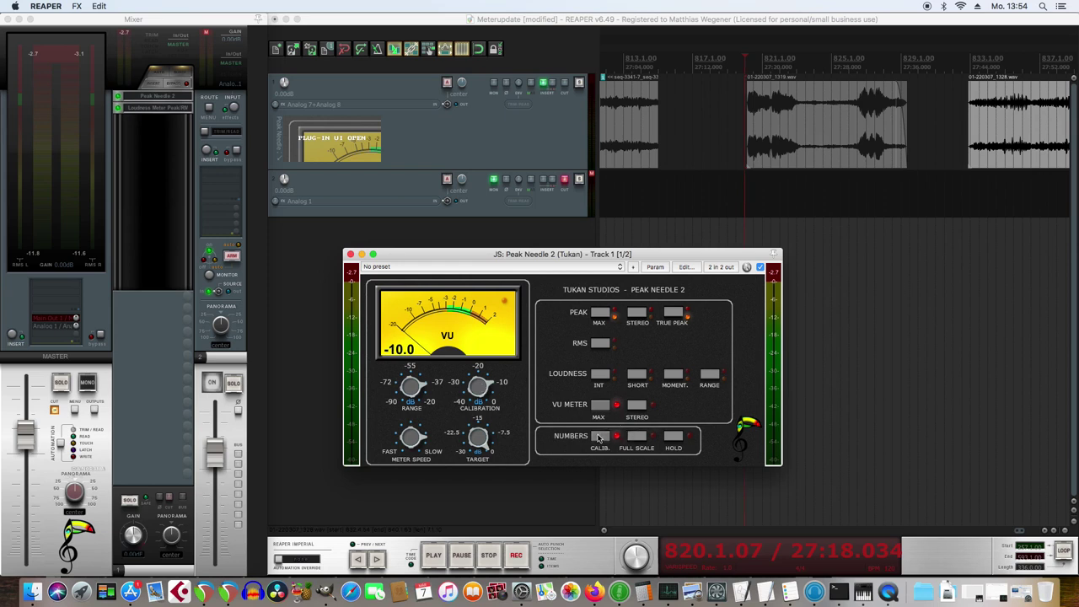
# - Turn on number Hold and examine the held values on the stereo VU meter during audio playback
pyautogui.click(675, 439)
pyautogui.press('space')
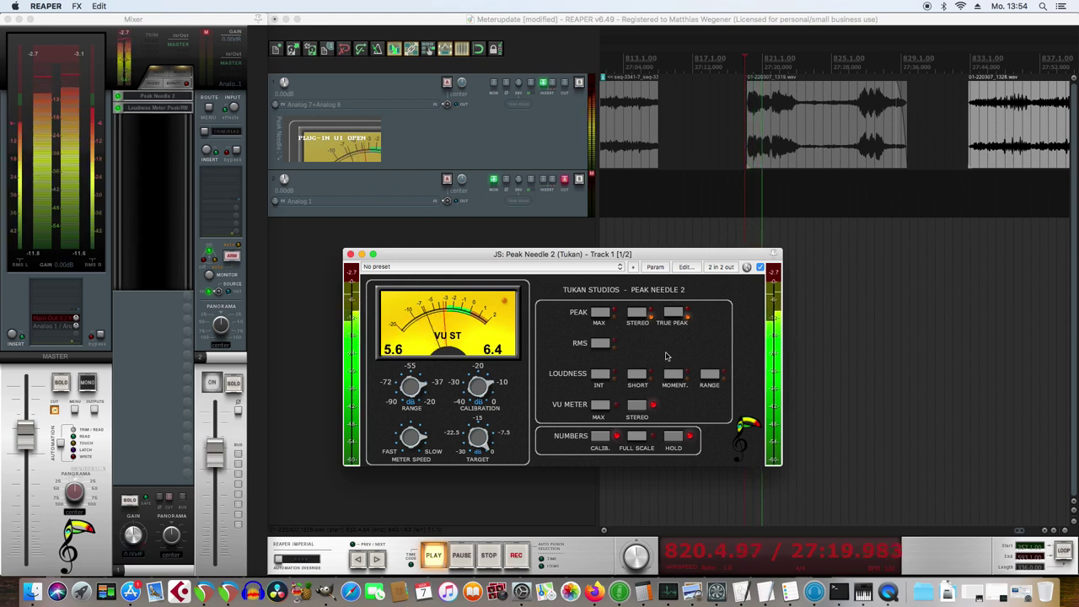
pyautogui.press('space')
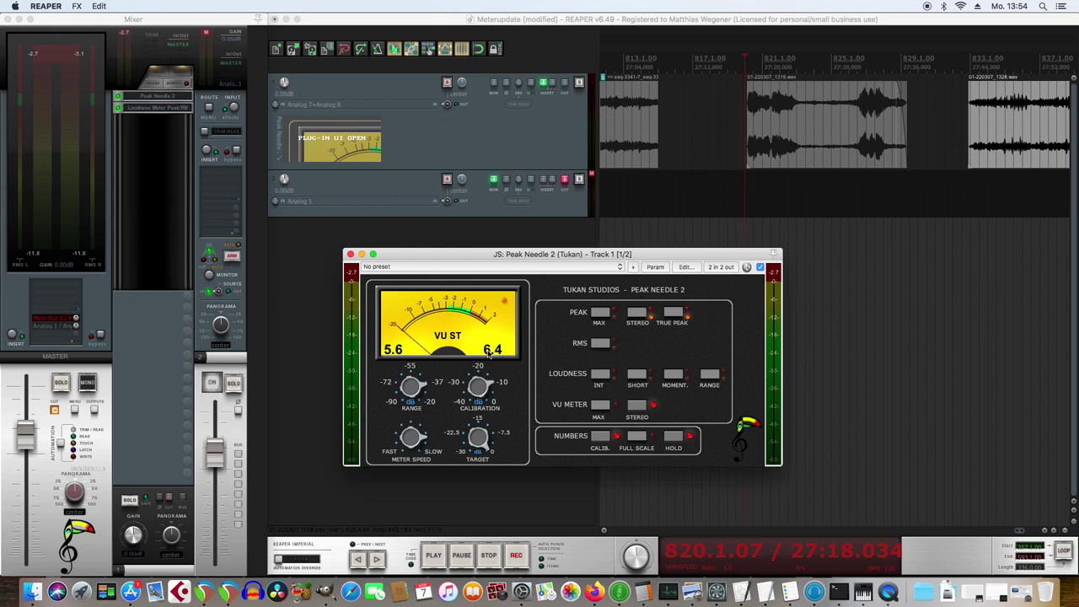
pyautogui.moveTo(477, 398)
pyautogui.mouseDown()
pyautogui.moveTo(480, 380)
pyautogui.moveTo(484, 393)
pyautogui.mouseUp()
# - Switch the meter to Loudness Range with number Hold off and watch it while the audio plays
pyautogui.click(709, 374)
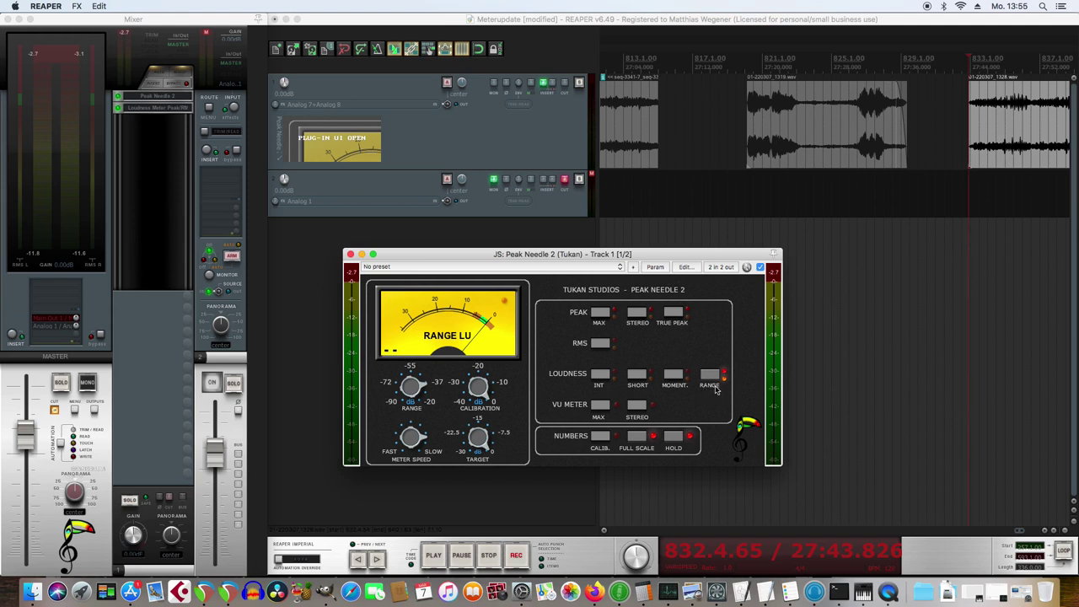
pyautogui.click(674, 438)
pyautogui.press('space')
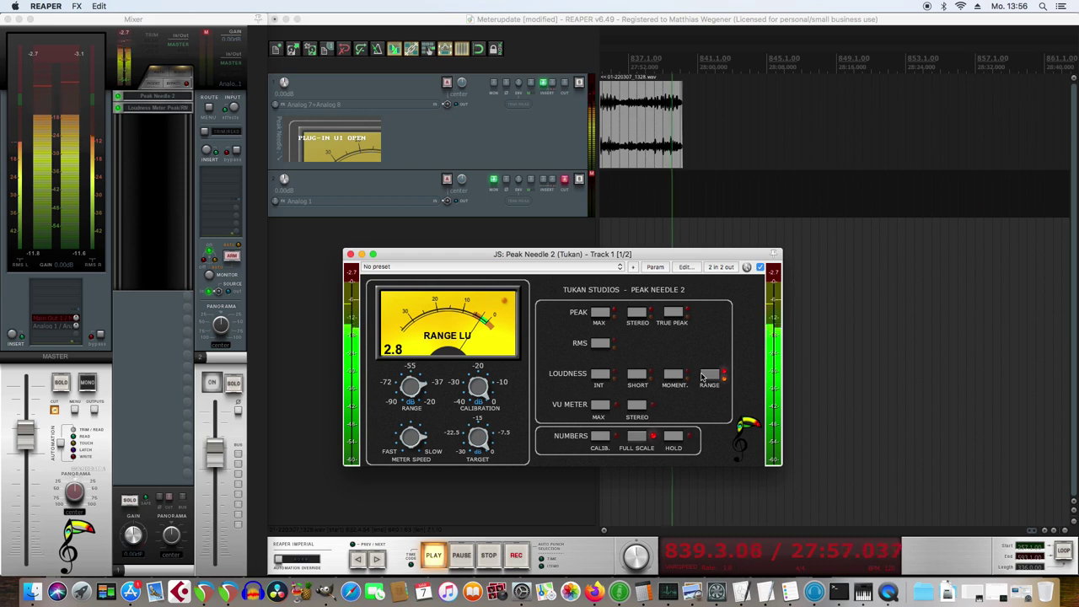
pyautogui.press('space')
# - Switch to integrated loudness, toggle number Hold on and off, and watch the meter during playback with Hold off
pyautogui.click(600, 368)
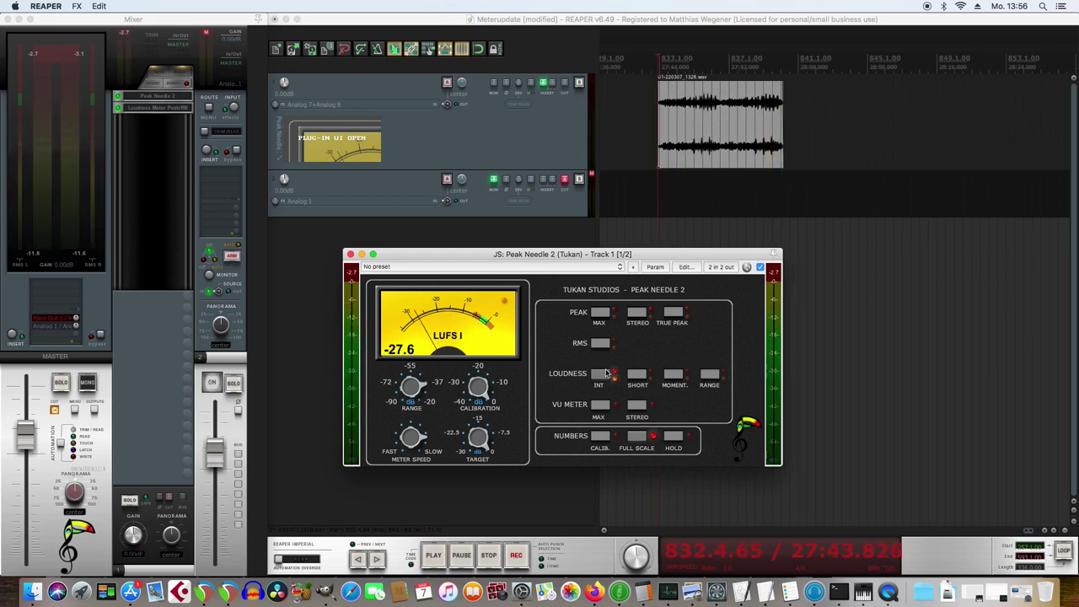
pyautogui.click(673, 437)
pyautogui.click(673, 437)
pyautogui.click(674, 438)
pyautogui.click(674, 438)
pyautogui.click(674, 438)
pyautogui.click(674, 438)
pyautogui.press('space')
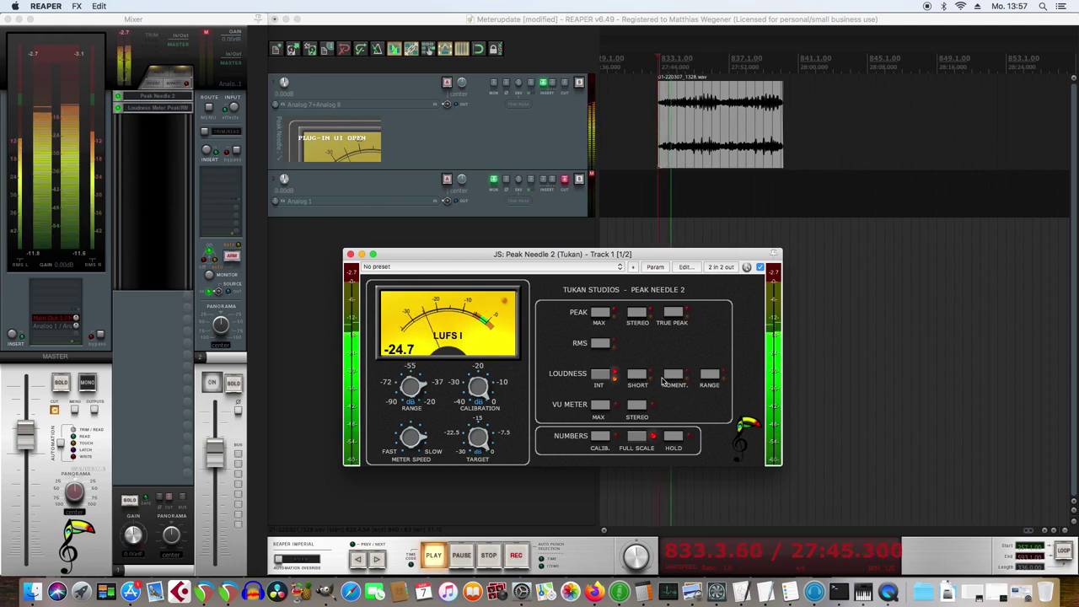
pyautogui.press('space')
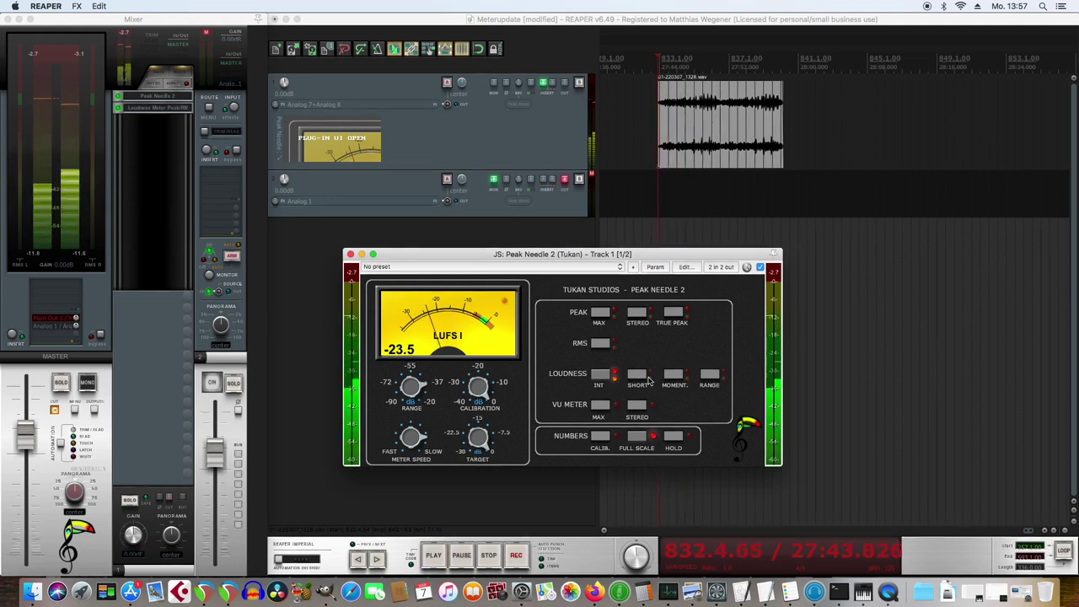
# - Watch the short-term loudness meter while the audio plays, and set the meter to RMS mode
pyautogui.click(643, 379)
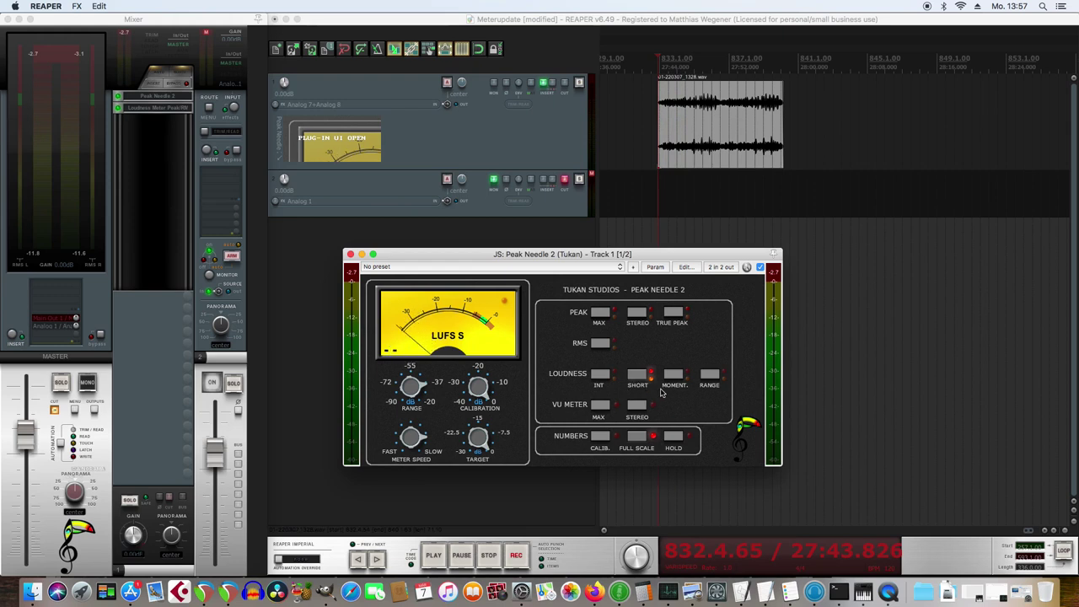
pyautogui.press('space')
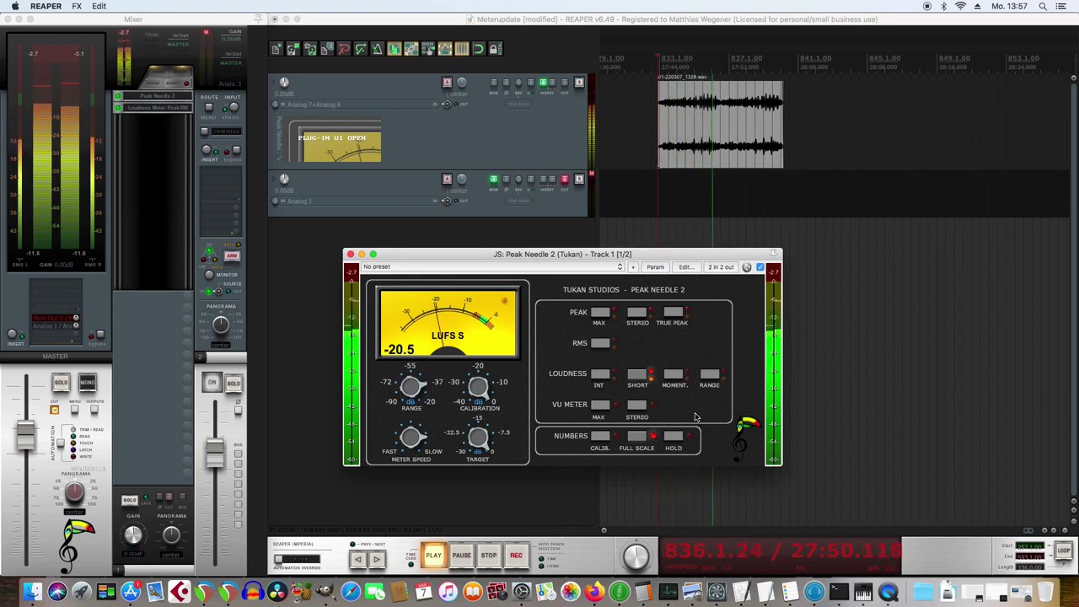
pyautogui.press('space')
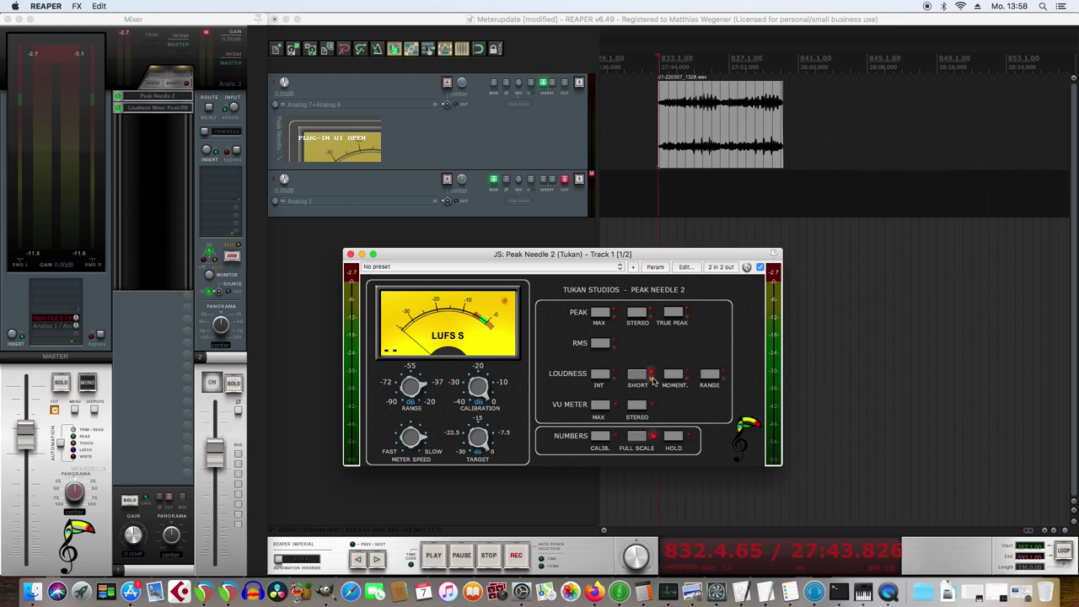
pyautogui.click(601, 344)
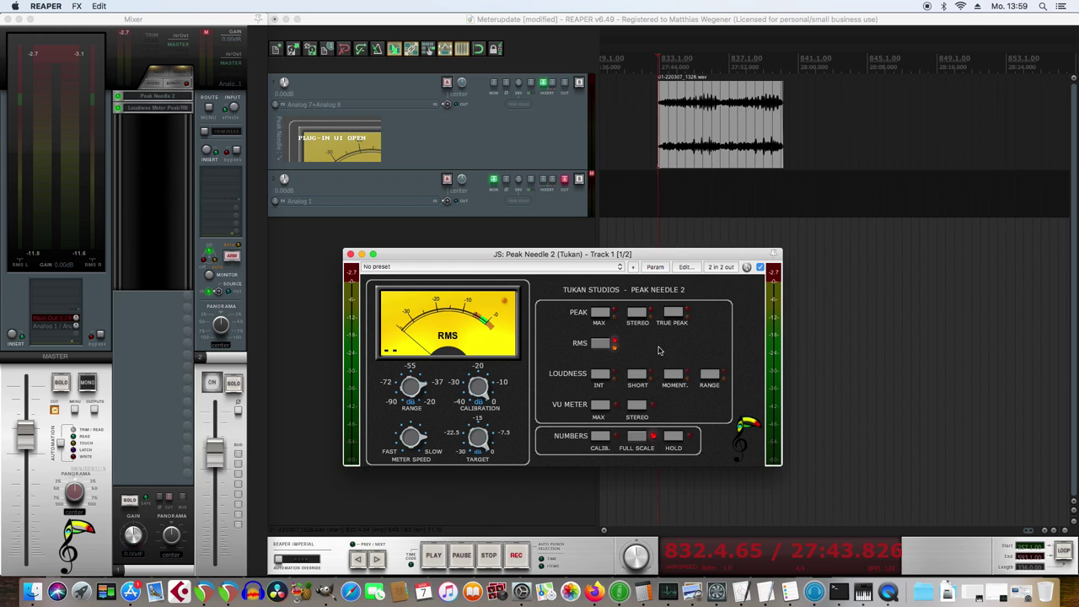
# - Close the Peak Needle 2 window and scale the embedded meter by enlarging and reducing the first track's height, ending small
pyautogui.click(351, 255)
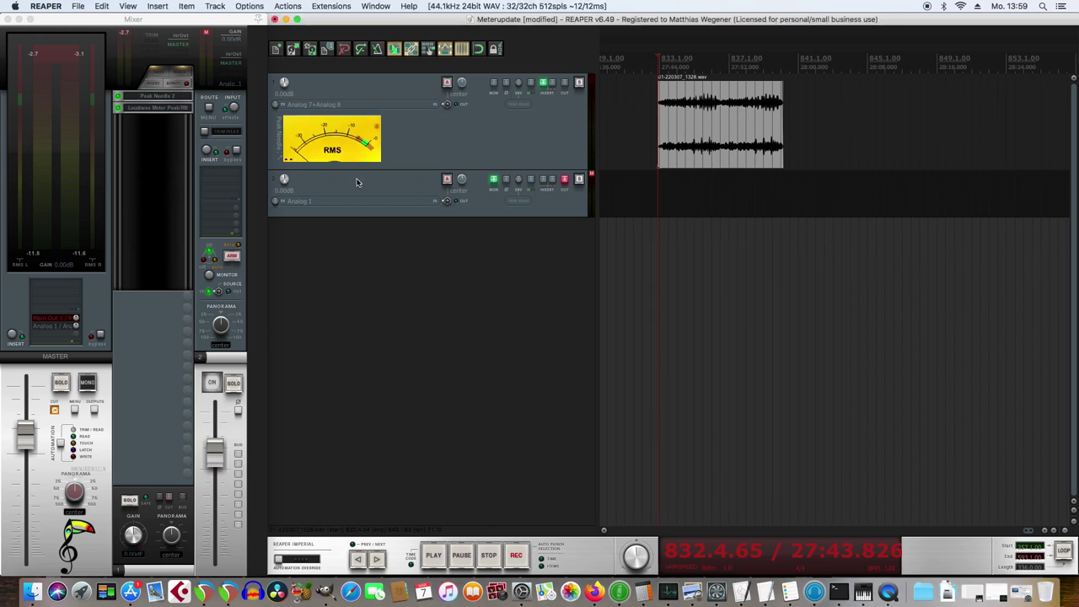
pyautogui.moveTo(360, 168); pyautogui.dragTo(364, 249)
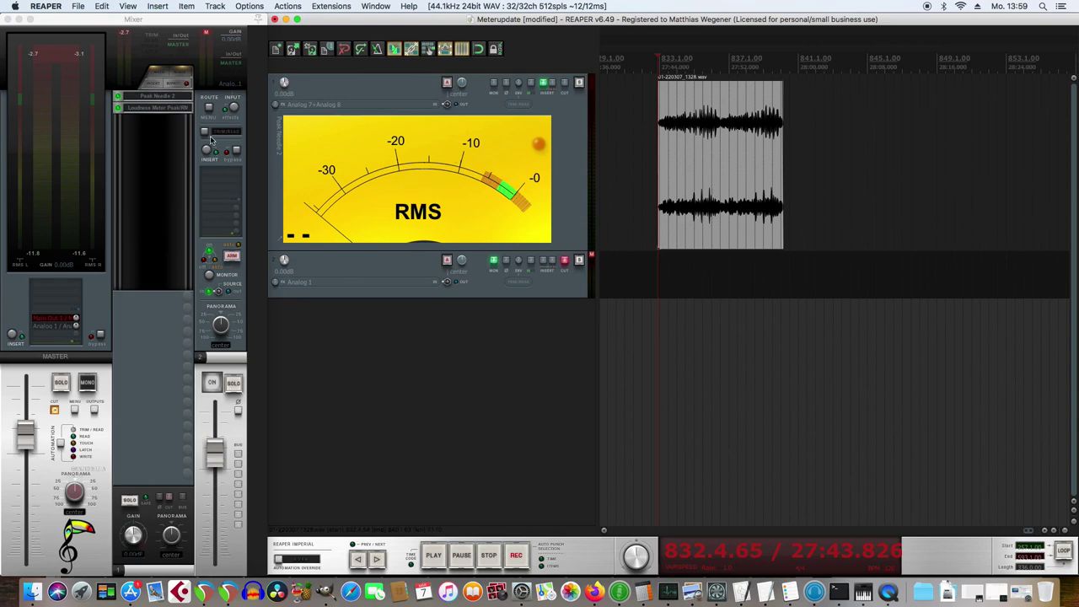
pyautogui.moveTo(426, 250); pyautogui.dragTo(394, 197)
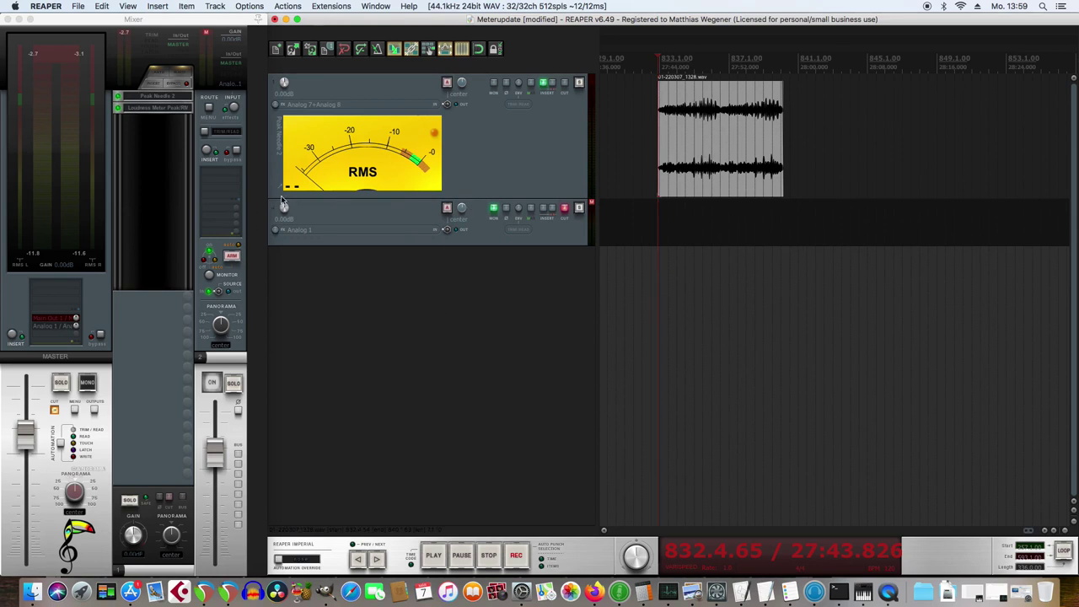
pyautogui.moveTo(343, 200); pyautogui.dragTo(355, 175)
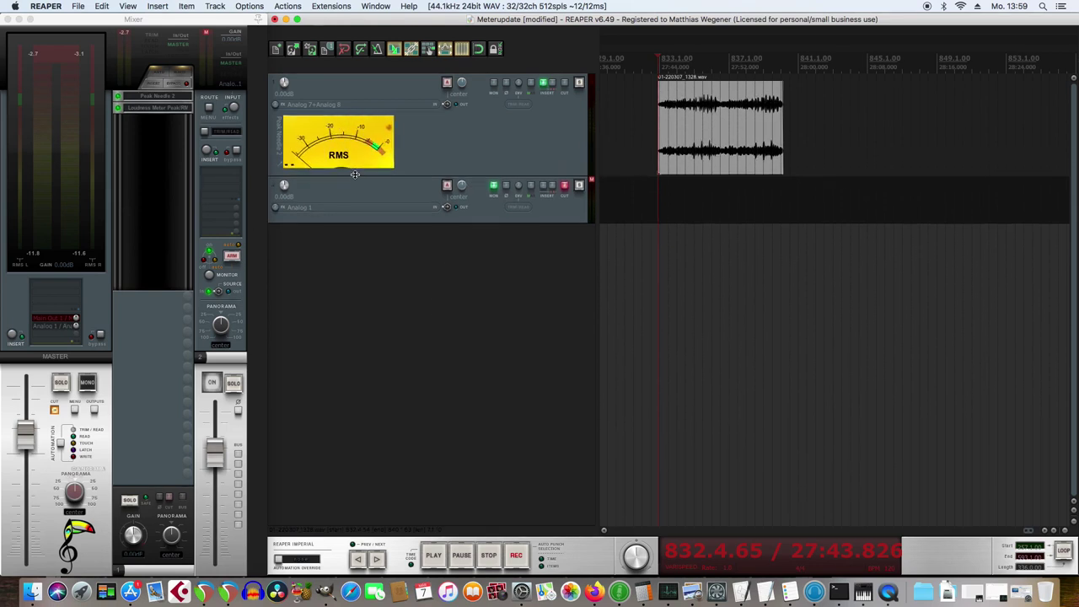
# - Show Peak Needle 2's embedded UI in the mixer channel (MCP) instead of the track panel
pyautogui.click(159, 100)
pyautogui.rightClick(158, 100)
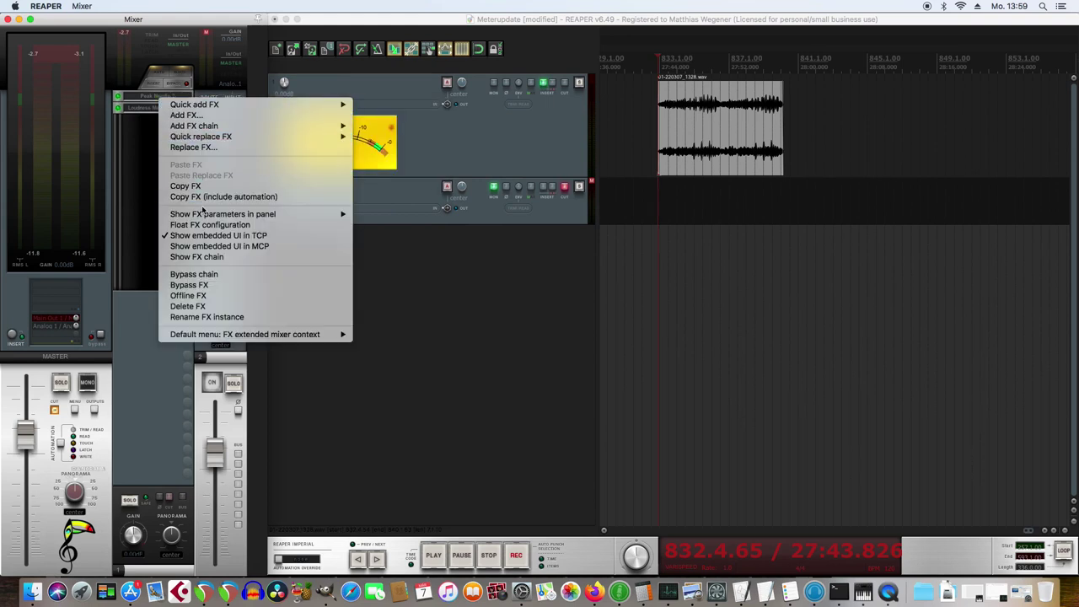
pyautogui.click(210, 246)
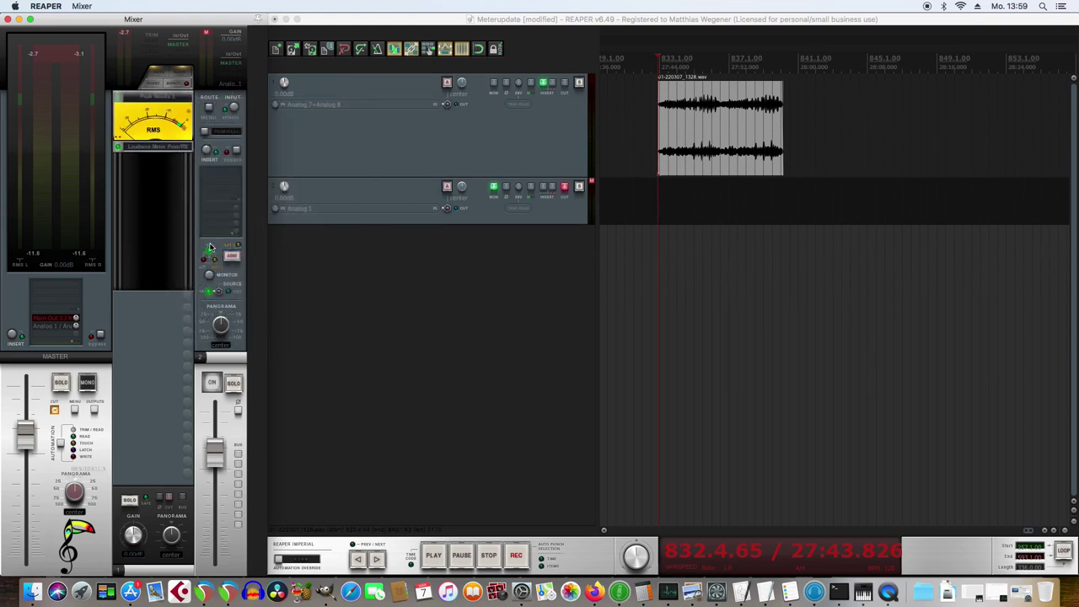